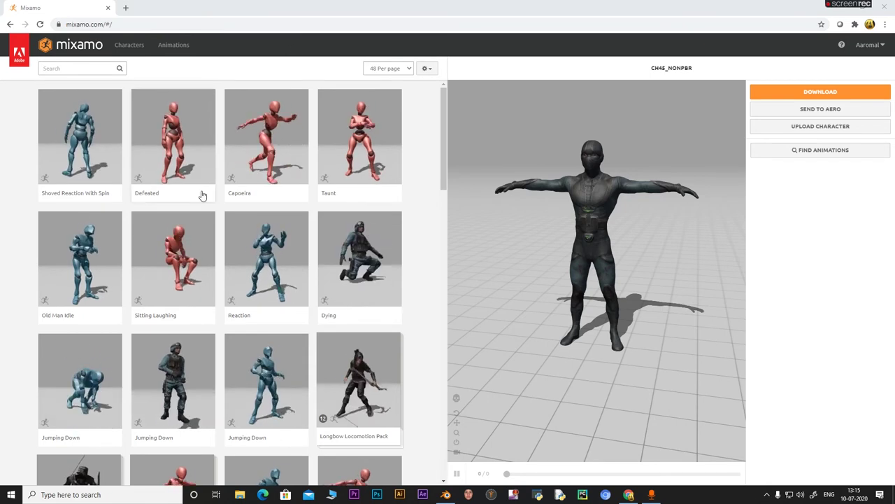
Browse Mixamo's Characters library grid, then scroll back to the top of the first page.
left_click(130, 46)
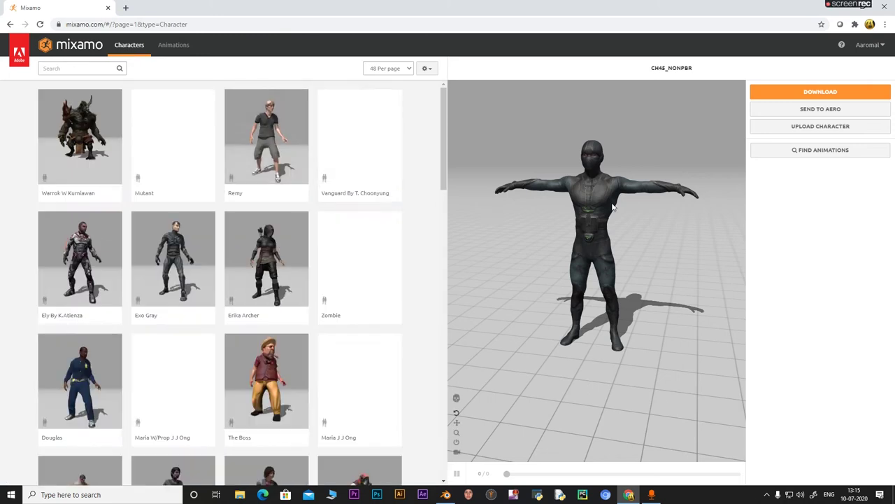
scroll(348, 302, "down", 5)
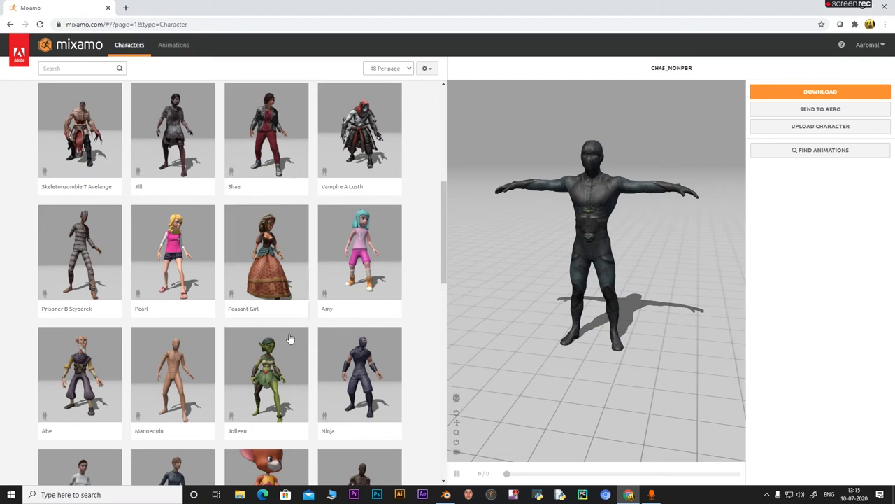
scroll(279, 315, "down", 4)
scroll(263, 270, "down", 1)
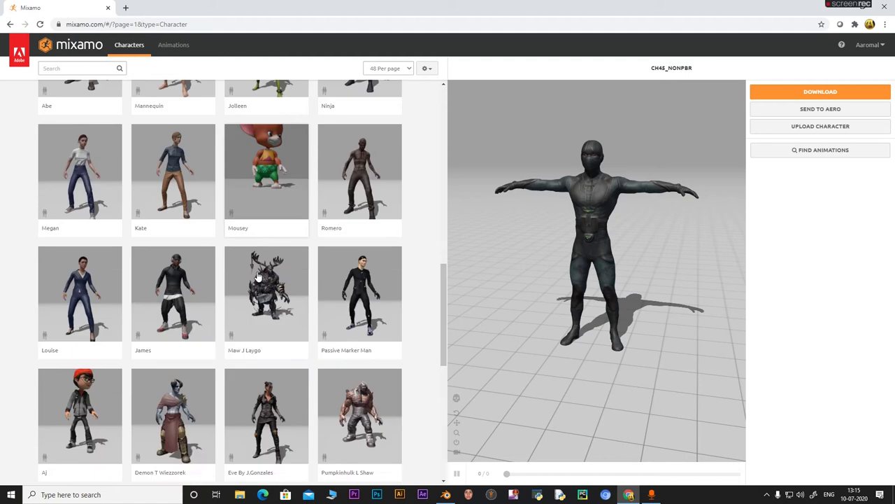
scroll(257, 276, "down", 6)
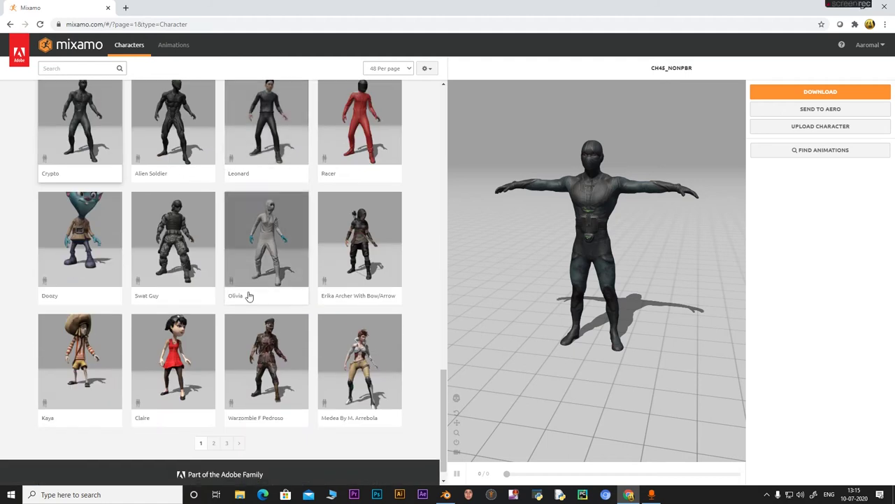
scroll(249, 296, "up", 10)
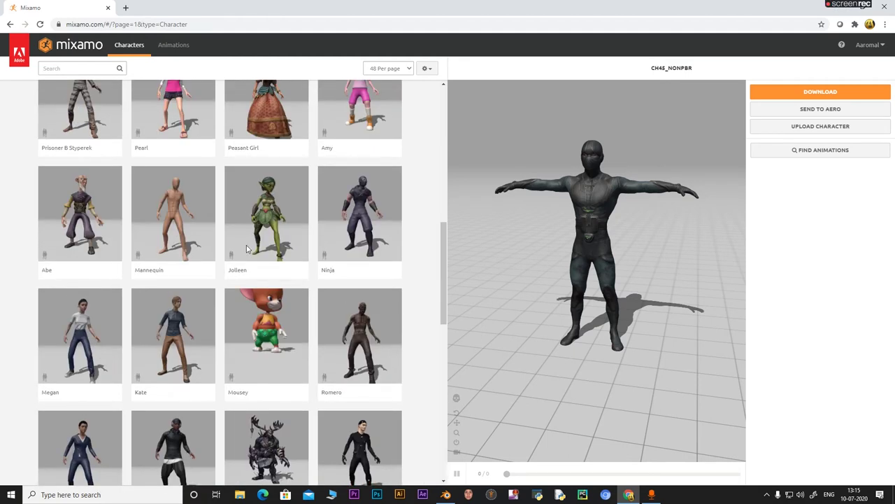
scroll(270, 249, "up", 7)
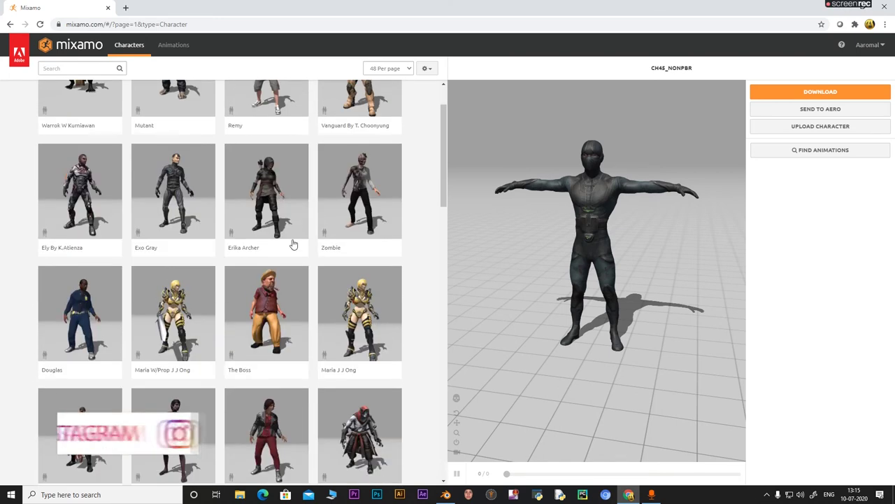
scroll(322, 154, "up", 1)
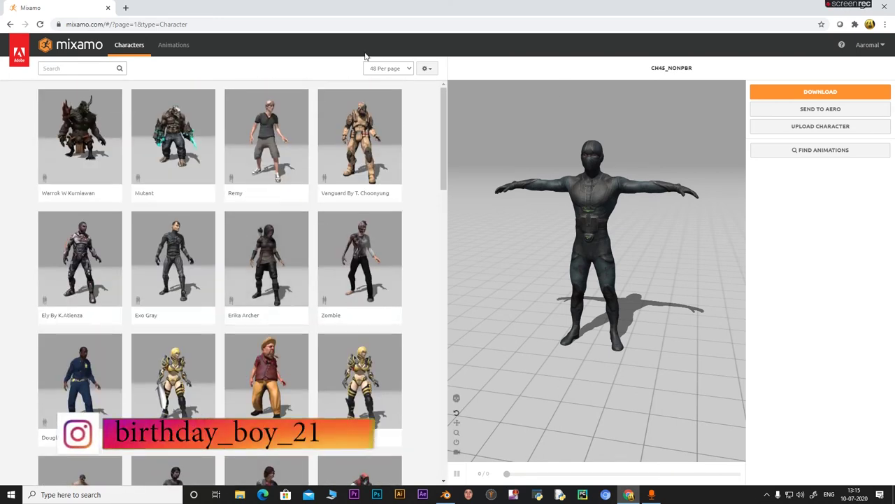
Filter the Mixamo Animations library to the Dance genre.
left_click(180, 48)
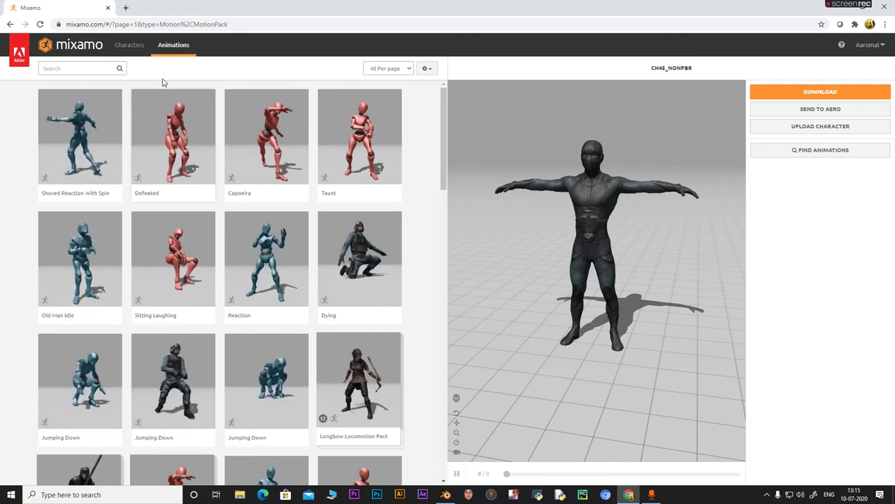
left_click(70, 68)
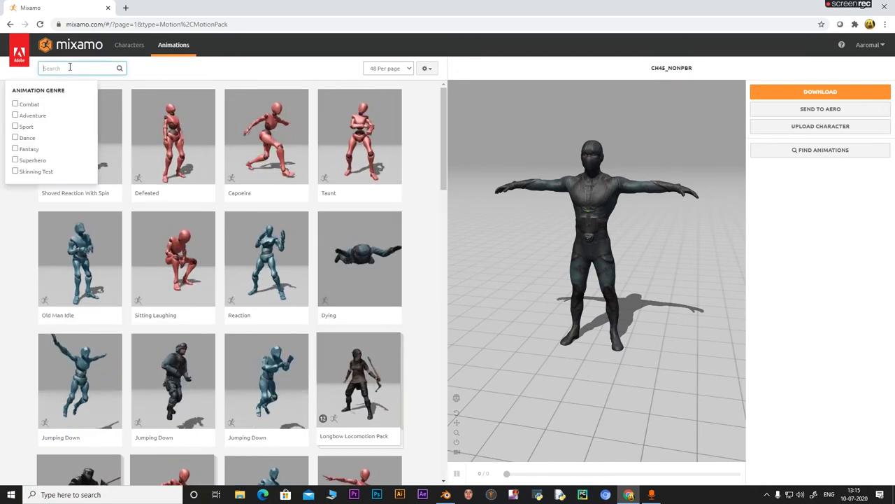
left_click(56, 67)
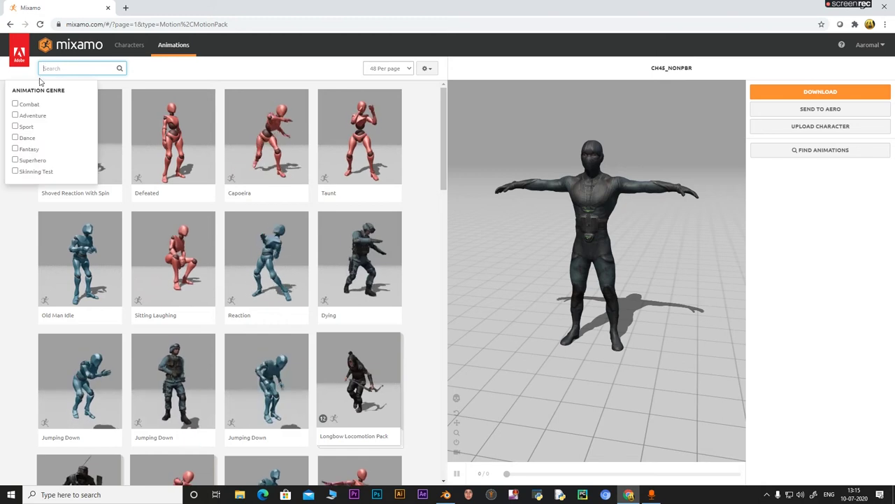
left_click(15, 137)
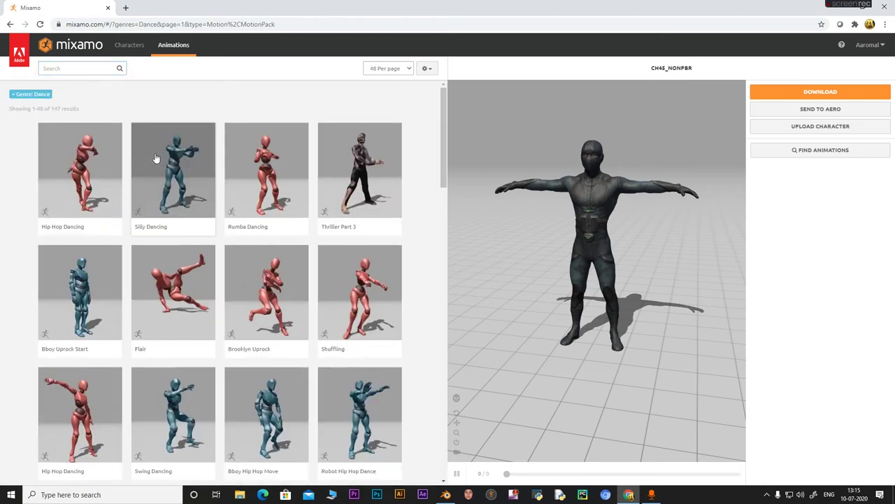
scroll(224, 221, "down", 14)
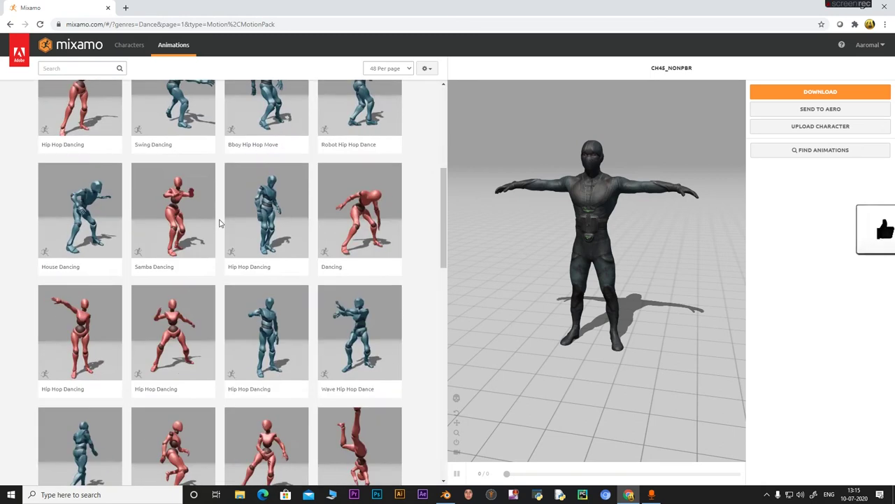
scroll(215, 223, "down", 3)
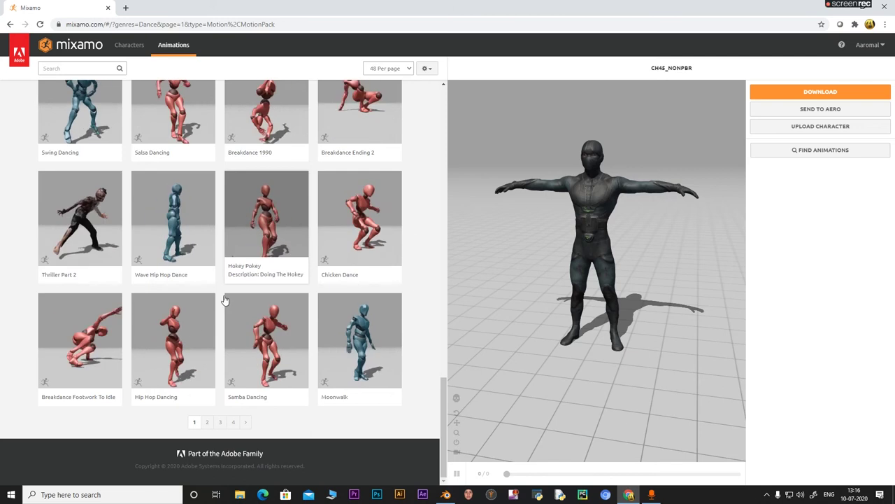
Page through the dance results on pages 2, 3 and 4.
left_click(208, 423)
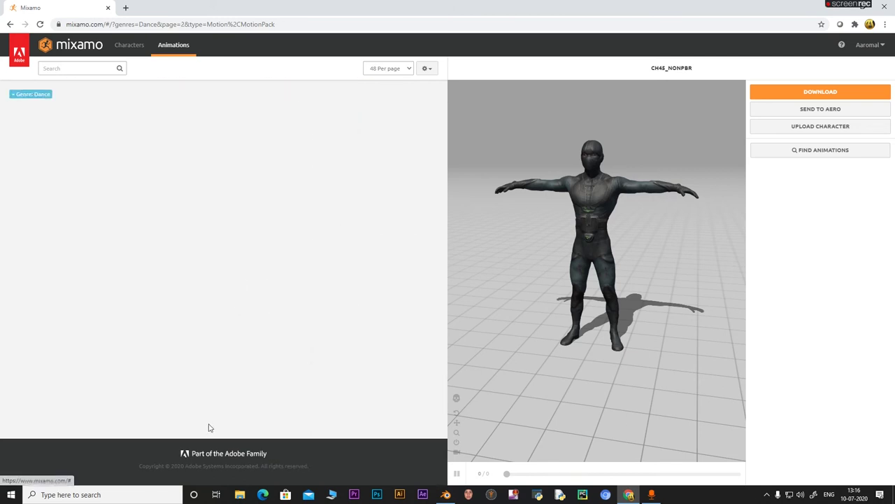
scroll(263, 329, "down", 10)
scroll(263, 330, "down", 6)
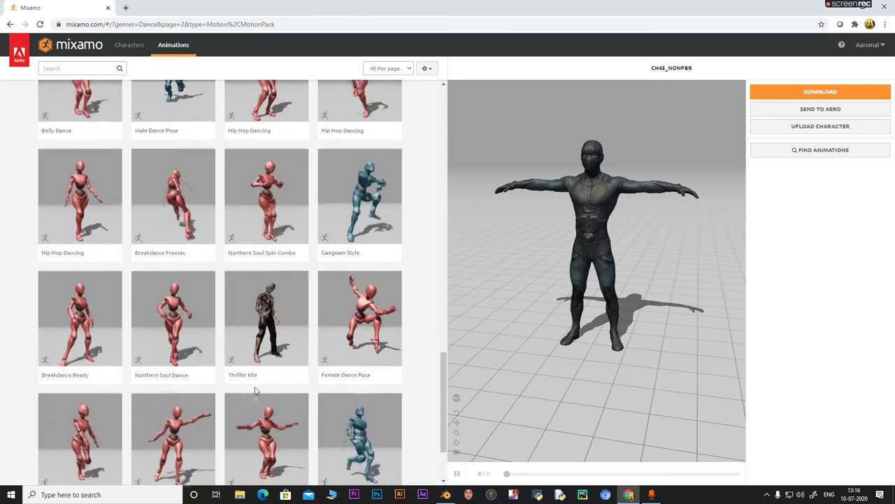
left_click(240, 422)
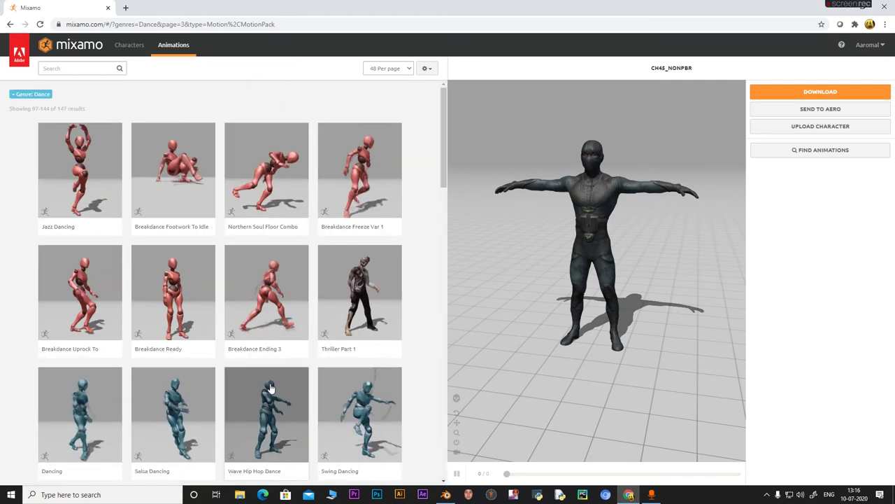
scroll(272, 364, "down", 8)
scroll(326, 312, "up", 3)
scroll(326, 313, "down", 10)
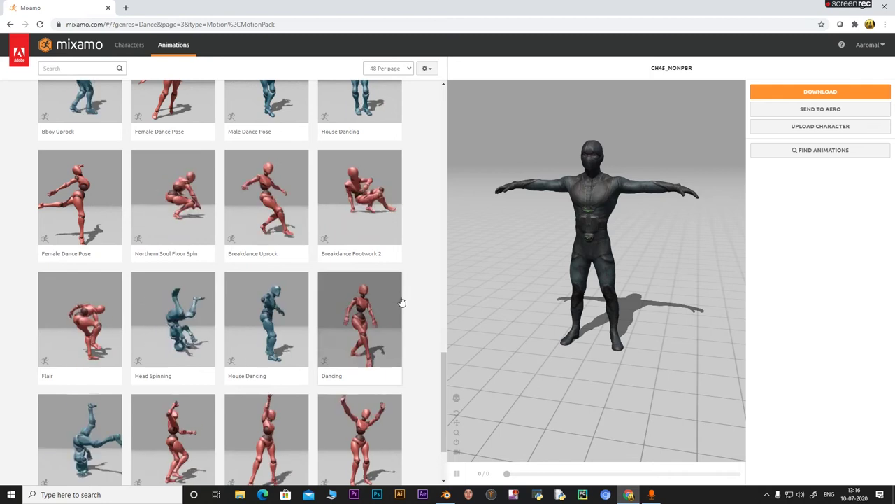
scroll(403, 301, "down", 3)
left_click(241, 423)
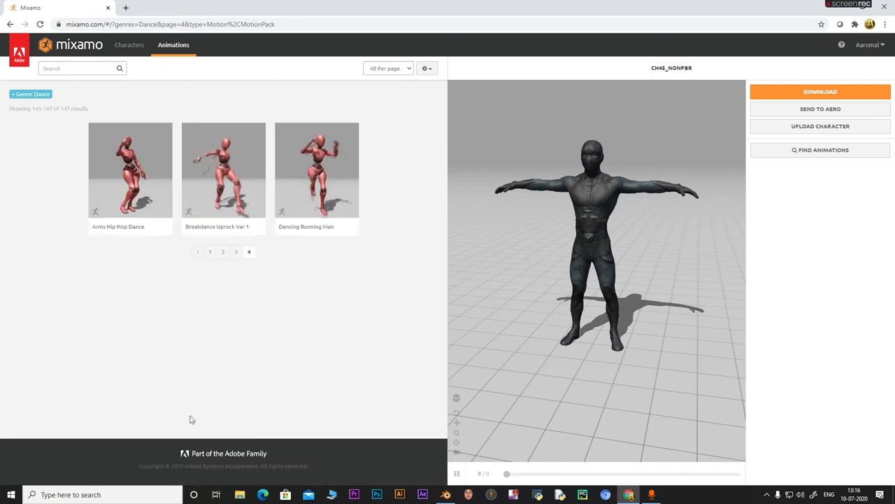
scroll(335, 314, "down", 5)
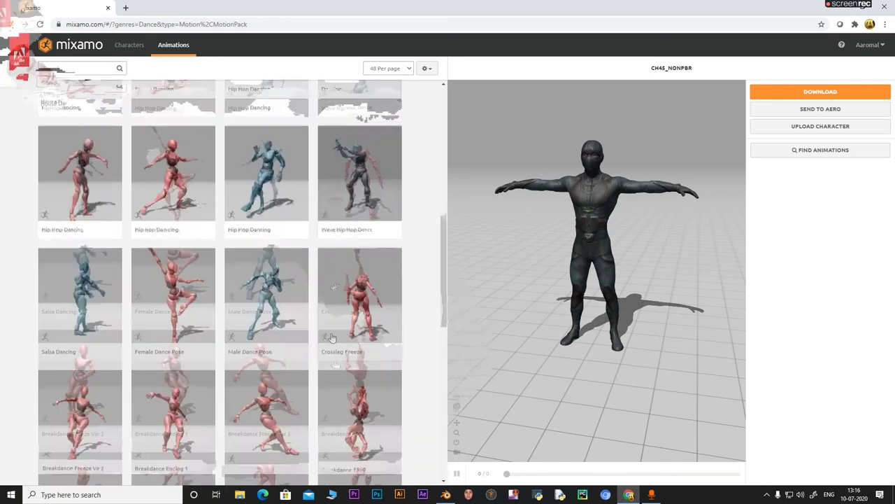
scroll(332, 319, "down", 7)
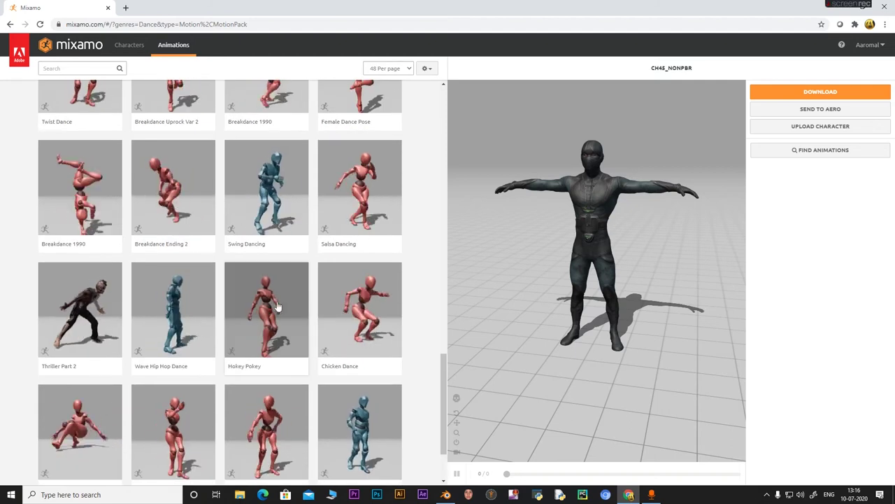
scroll(293, 410, "down", 2)
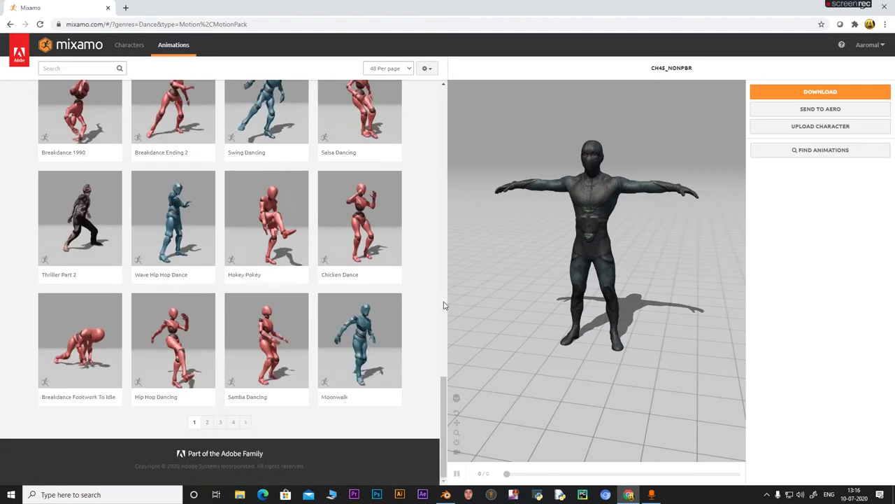
Apply Samba Dancing to CH45_NONPBR and start its download.
left_click(267, 353)
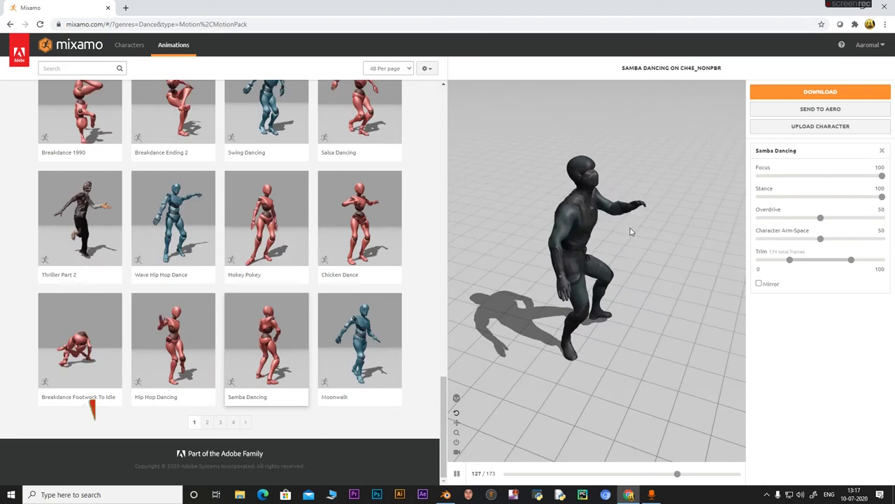
left_click(773, 93)
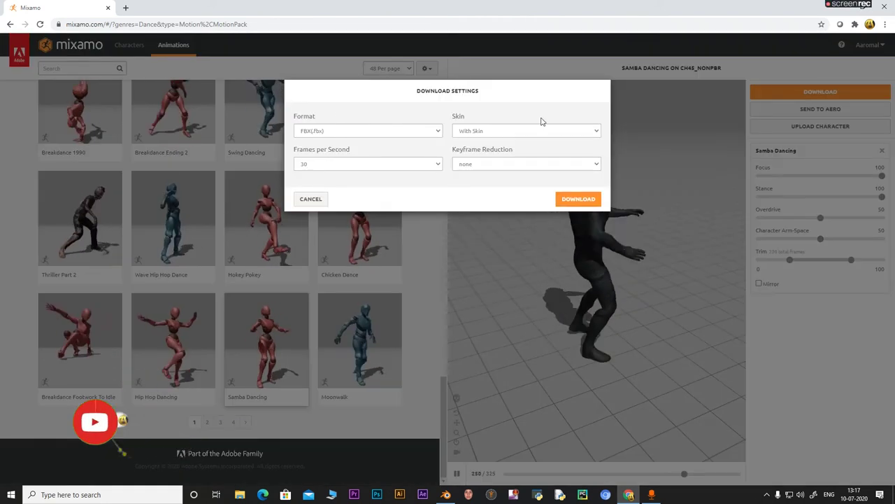
left_click(570, 200)
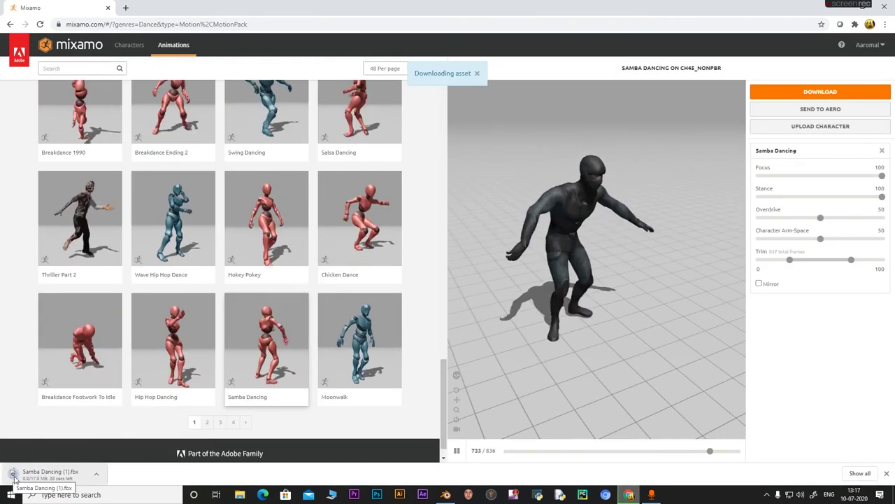
Cancel the in-progress Samba Dancing (1).fbx download and switch to Blender.
left_click(445, 495)
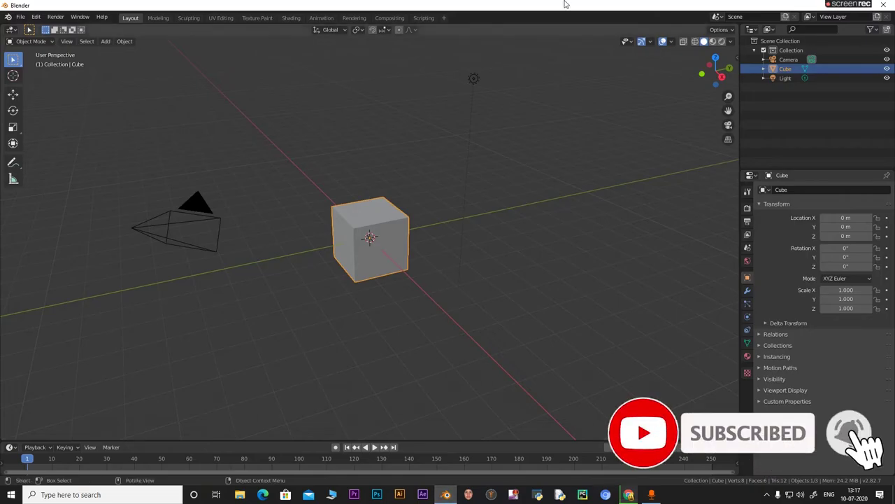
mouse_move(629, 496)
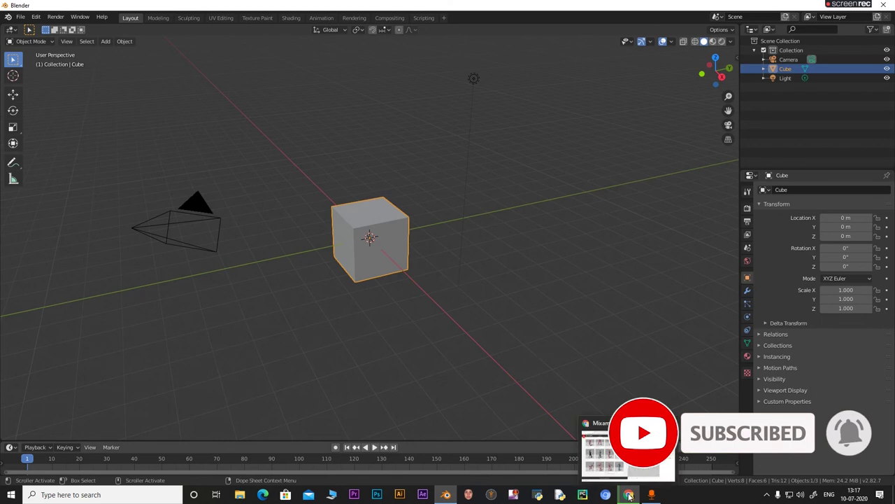
left_click(629, 496)
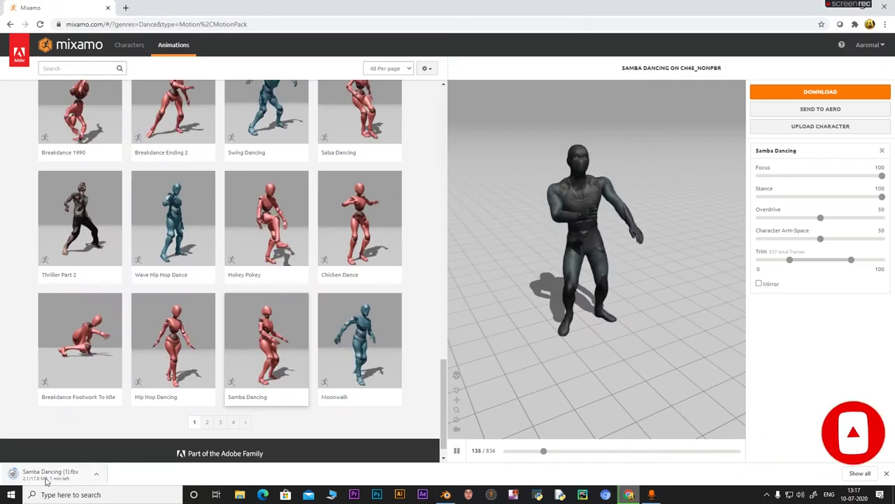
left_click(98, 477)
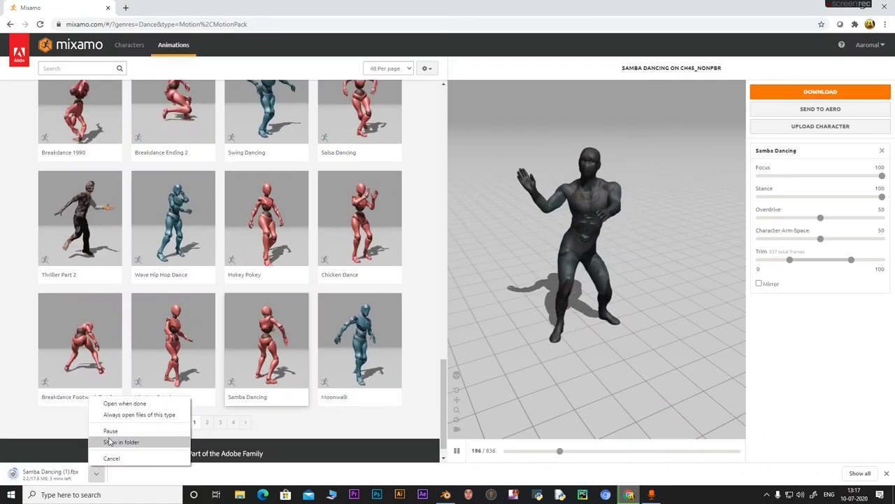
left_click(112, 458)
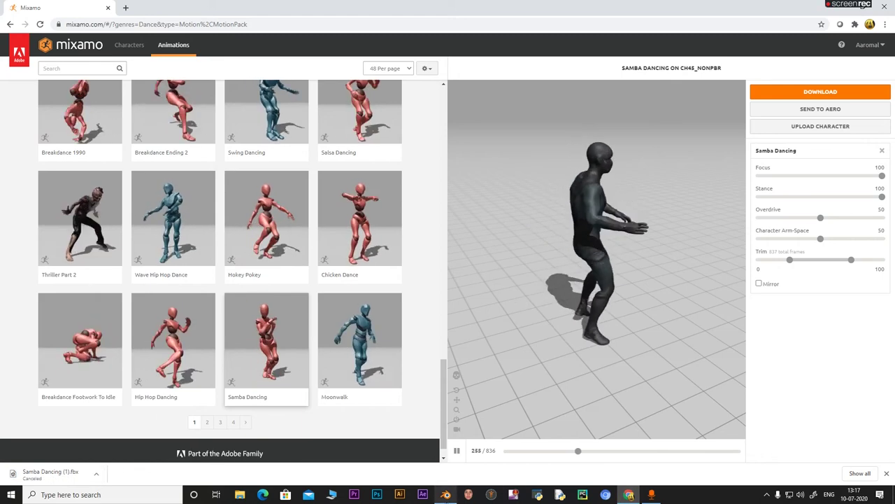
left_click(446, 495)
Import Samba Dancing.fbx from the Downloads folder as FBX, then select the default cube.
left_click(21, 16)
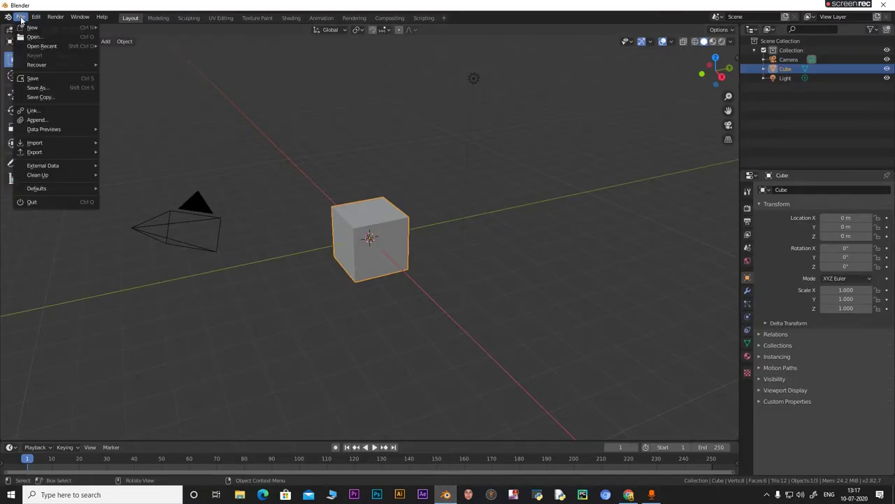
mouse_move(48, 146)
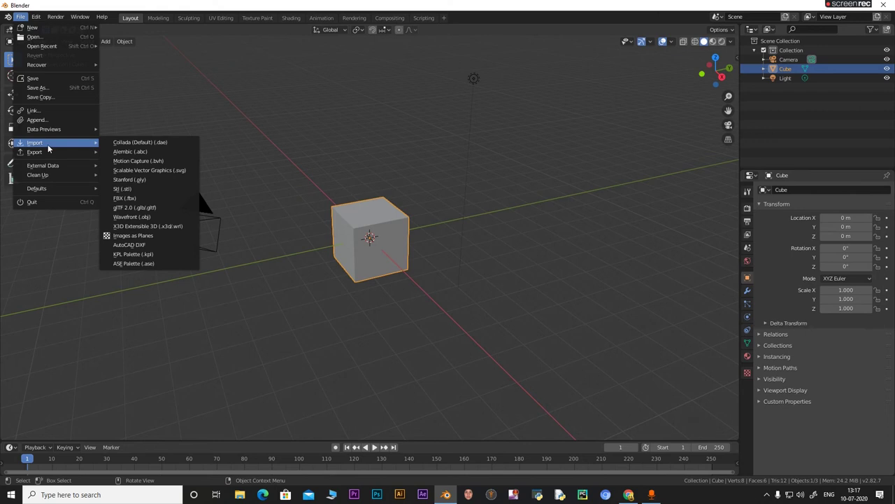
left_click(129, 201)
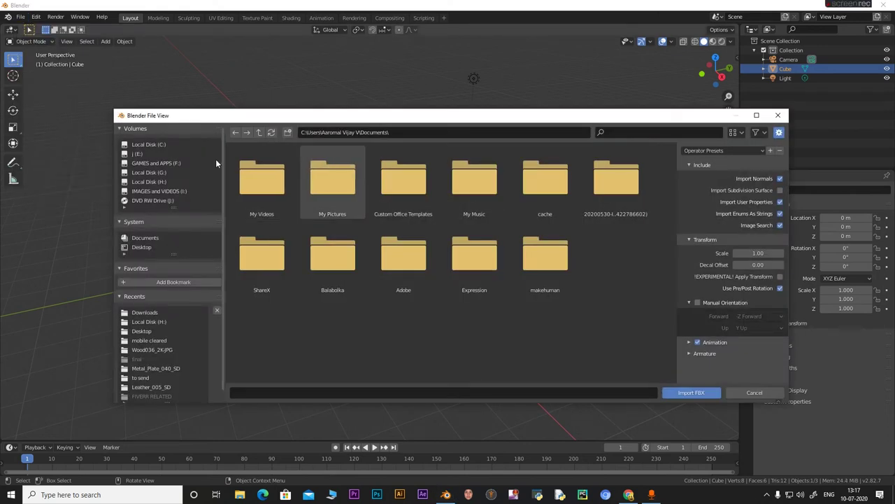
left_click(259, 132)
scroll(312, 242, "down", 2)
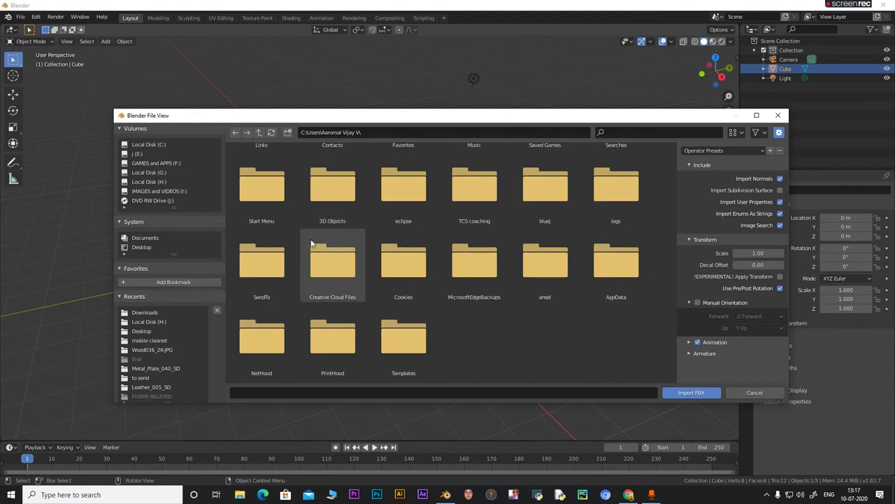
scroll(325, 210, "up", 6)
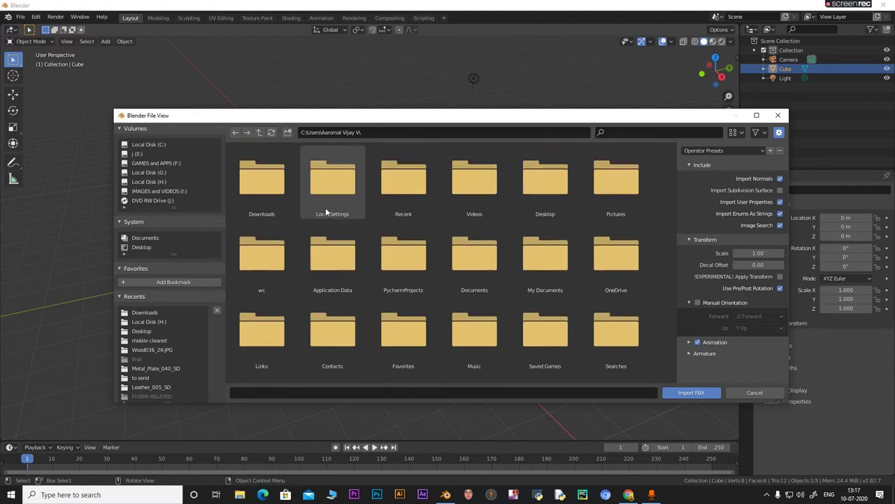
double_click(261, 180)
scroll(281, 204, "down", 5)
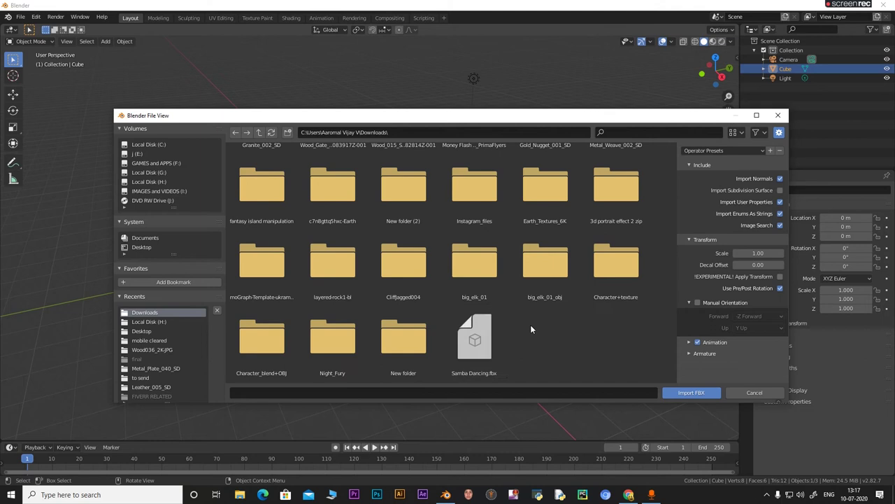
left_click(482, 343)
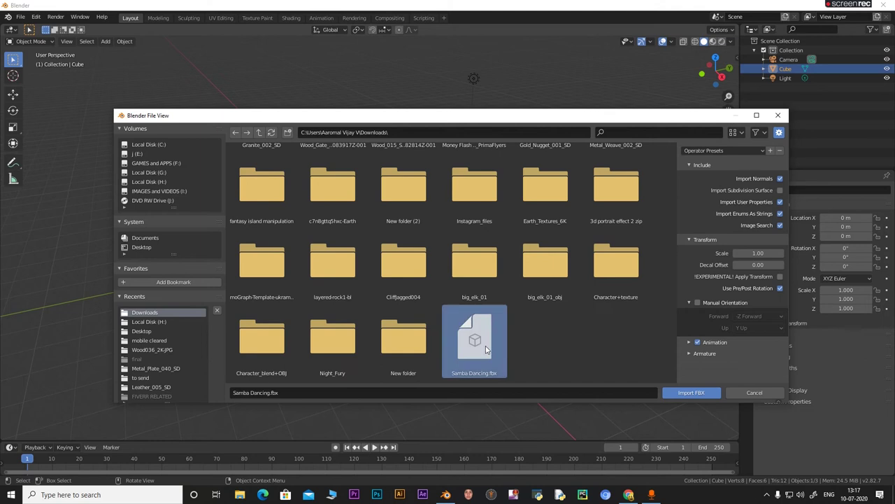
left_click(690, 394)
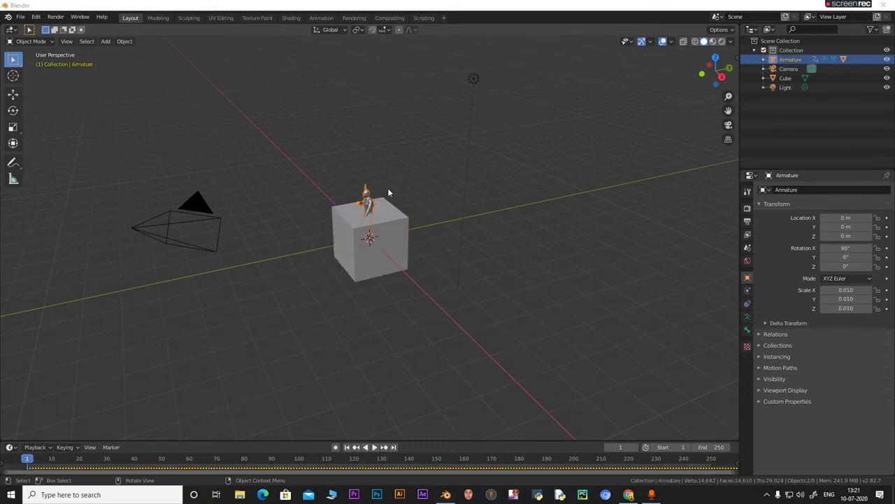
left_click(403, 227)
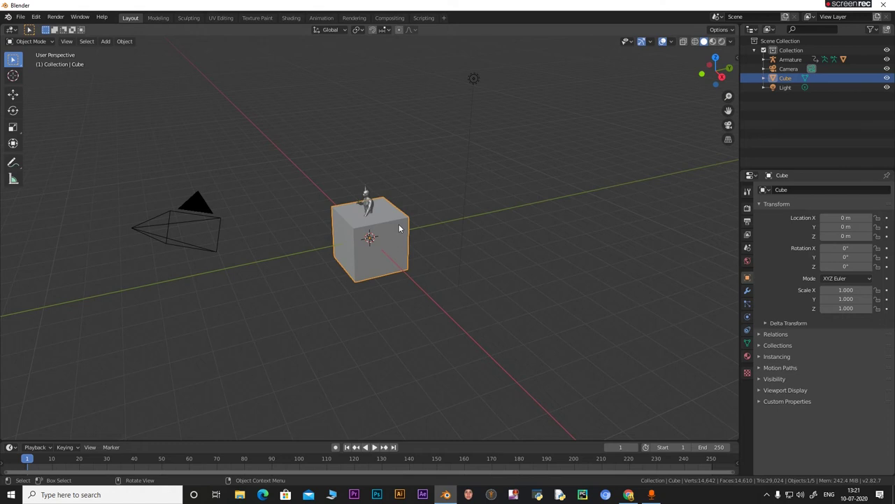
Delete the cube, light and camera, then show Screencast Keys settings in the sidebar.
key("x")
left_click(399, 225)
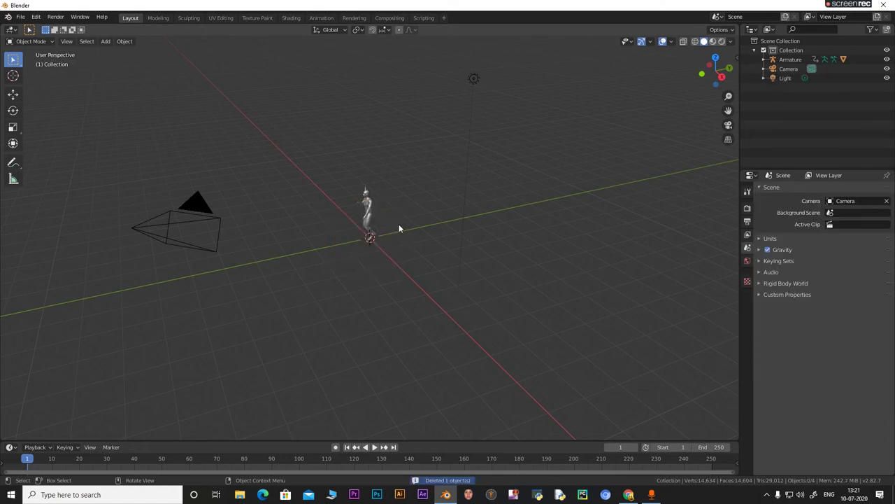
left_click_drag(502, 128, 414, 67)
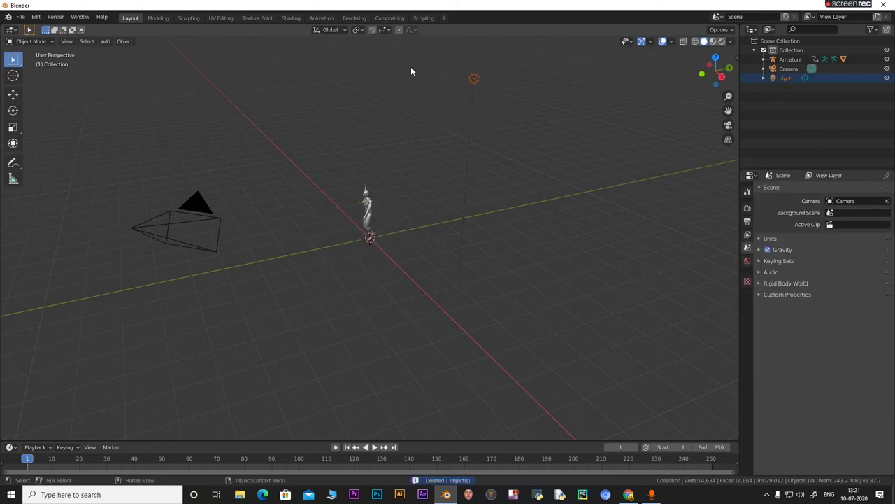
key("x")
left_click(412, 71)
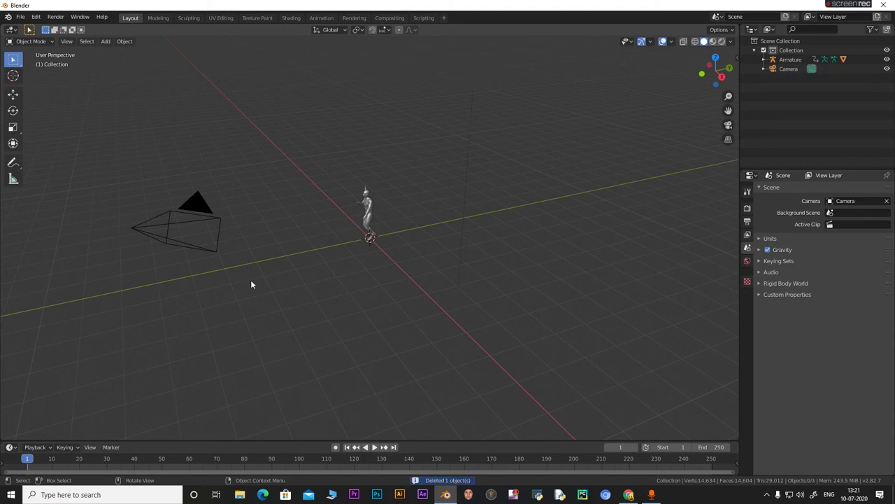
left_click_drag(251, 283, 113, 187)
key("x")
left_click(114, 186)
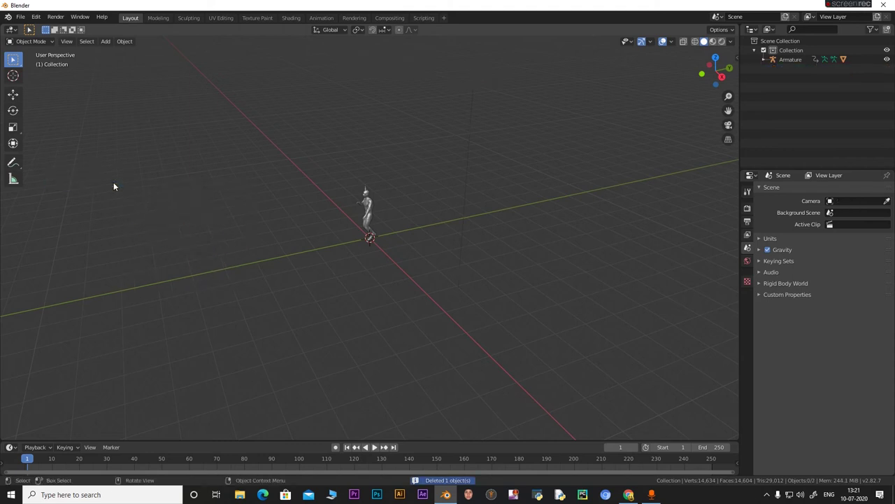
left_click(733, 51)
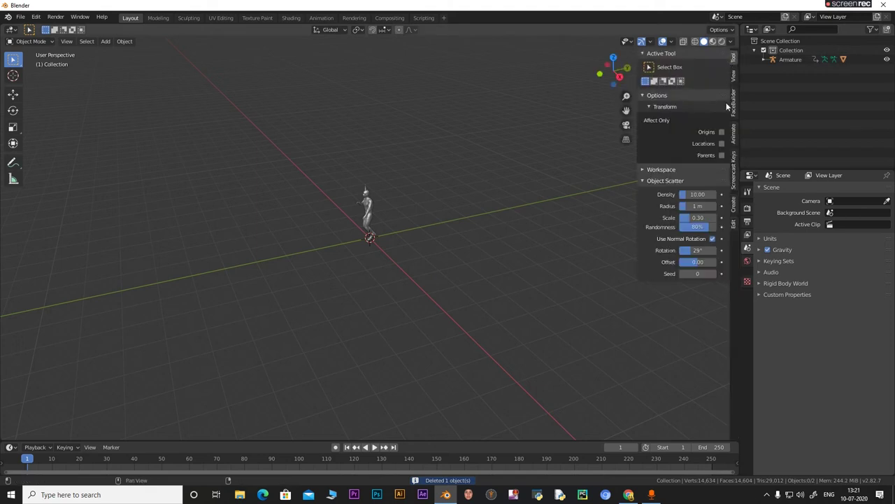
left_click(734, 170)
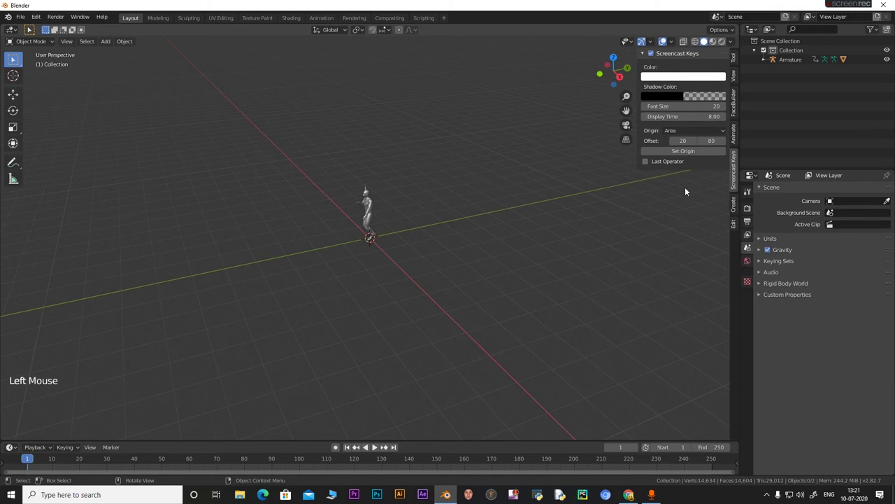
Hide the sidebar and frame the character in front orthographic view.
key("n")
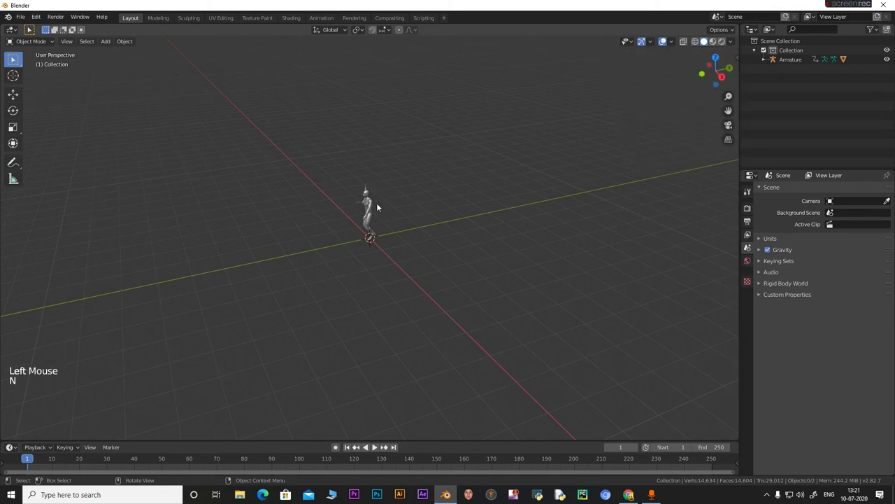
middle_click_drag(376, 208, 356, 207)
scroll(355, 207, "up", 4)
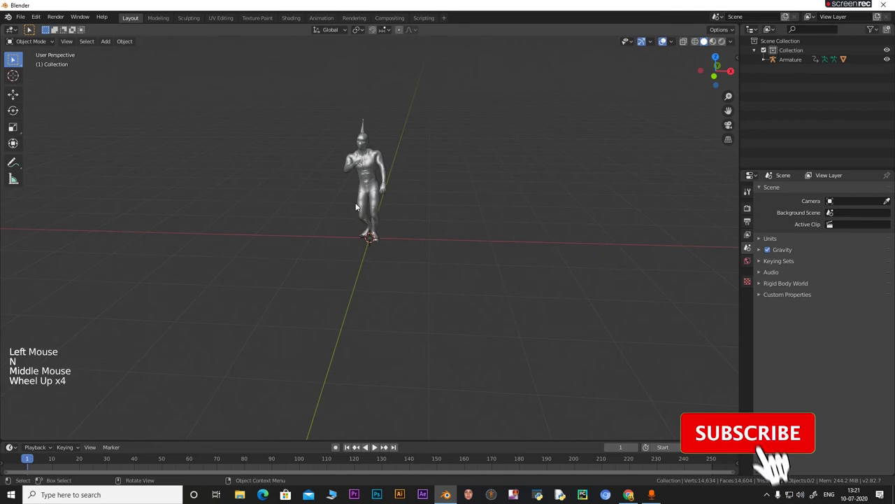
key("KP_1")
scroll(356, 205, "up", 5)
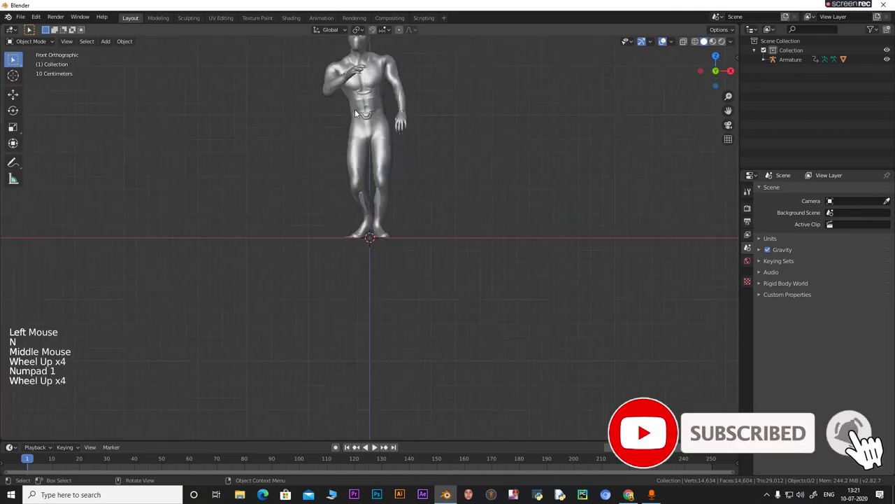
middle_click_drag(434, 151, 434, 217, "ctrl")
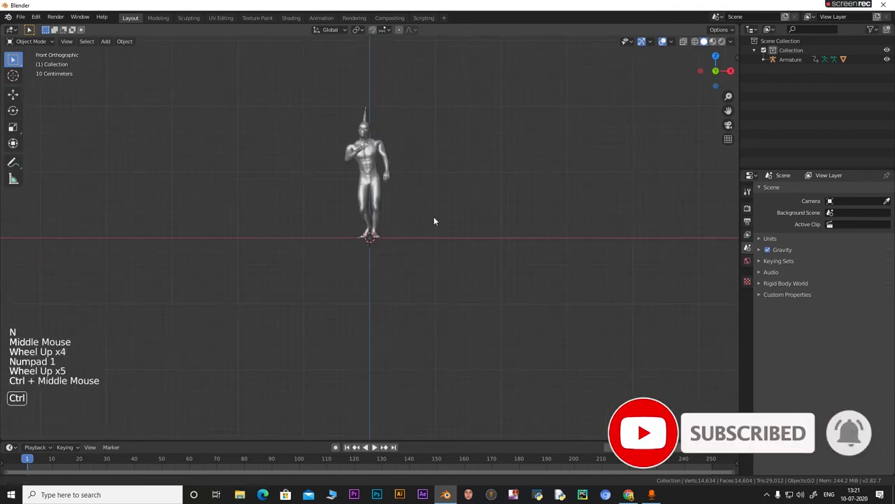
middle_click_drag(420, 143, 471, 248, "shift")
scroll(455, 244, "up", 4)
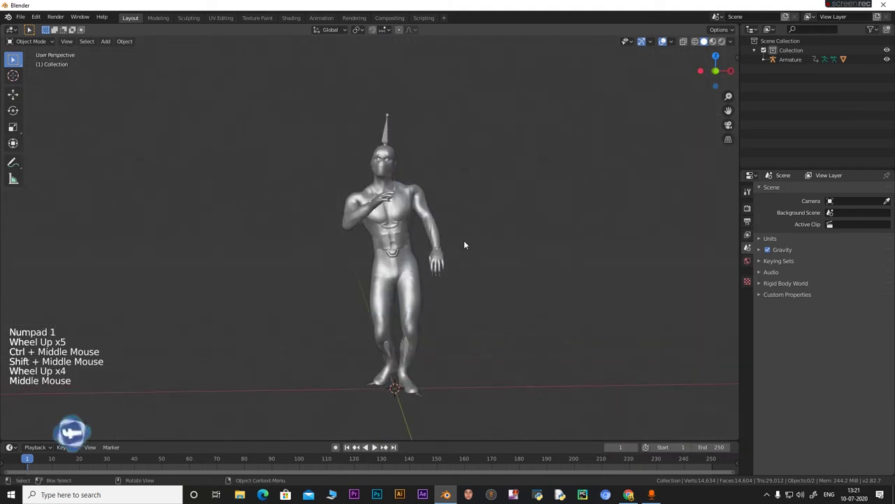
key("KP_1")
Add a new camera and align it to the current front view.
key("shift+a")
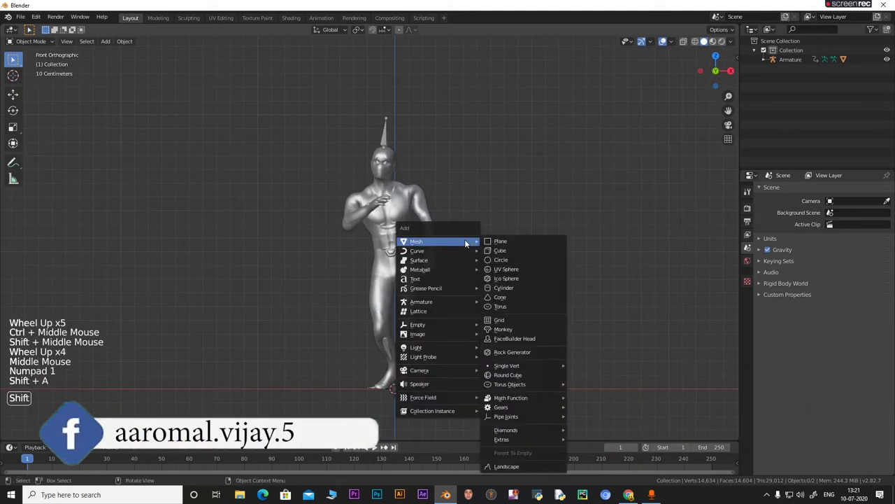
mouse_move(425, 374)
left_click(498, 369)
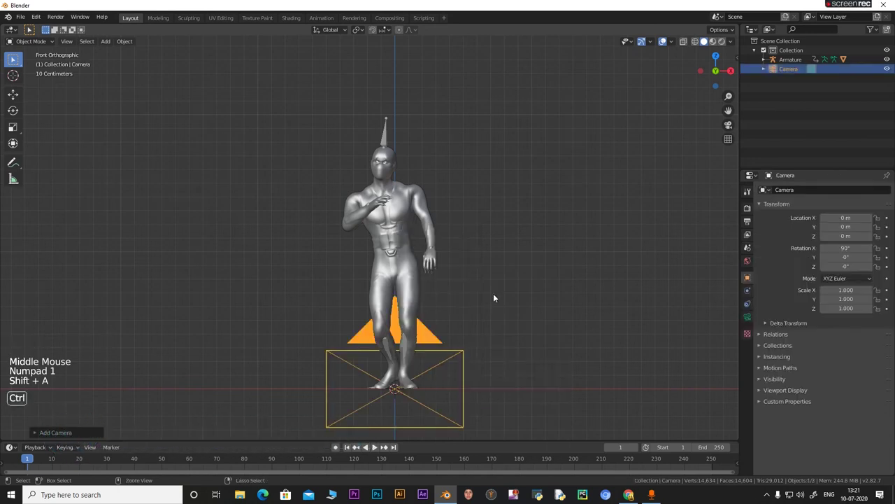
key("ctrl+alt+KP_0")
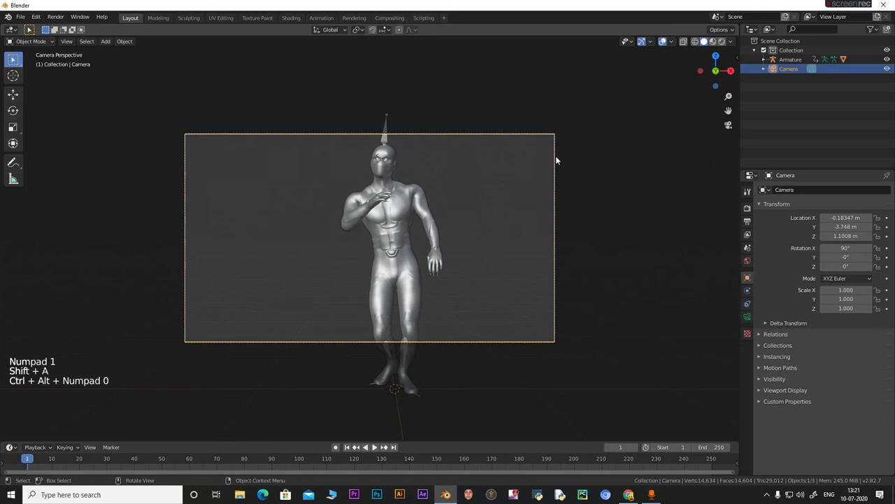
Set the camera's focal length to 80 mm.
left_click(747, 318)
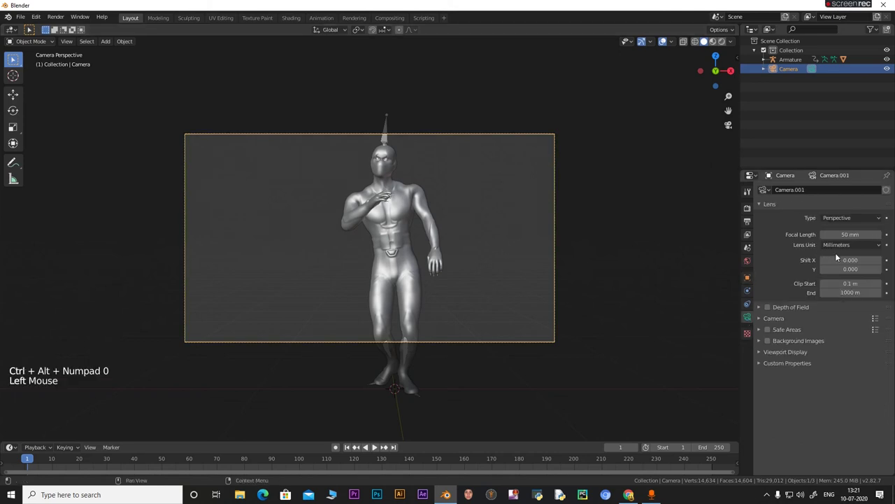
double_click(850, 235)
type("80")
key("Return")
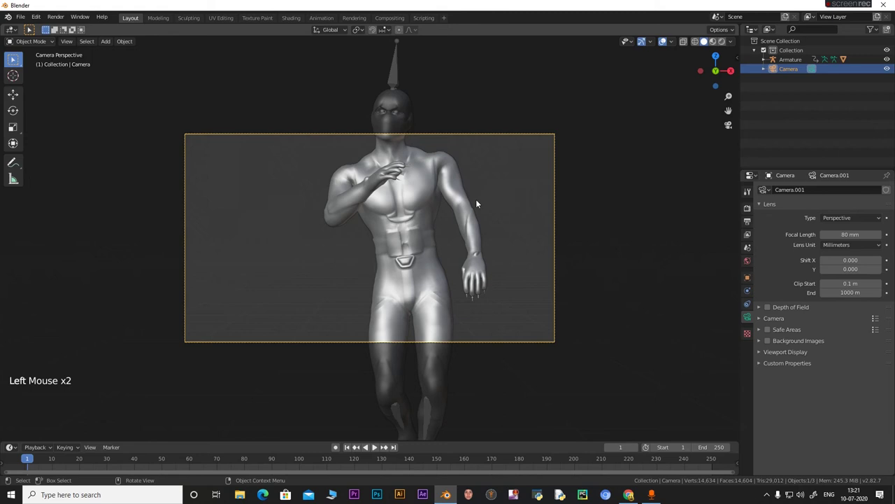
Dolly the camera along its local Z and reposition it to frame the character, then deselect.
mouse_move(501, 190)
middle_mouse_down()
mouse_move(498, 210)
mouse_move(503, 189)
mouse_move(490, 185)
middle_mouse_up()
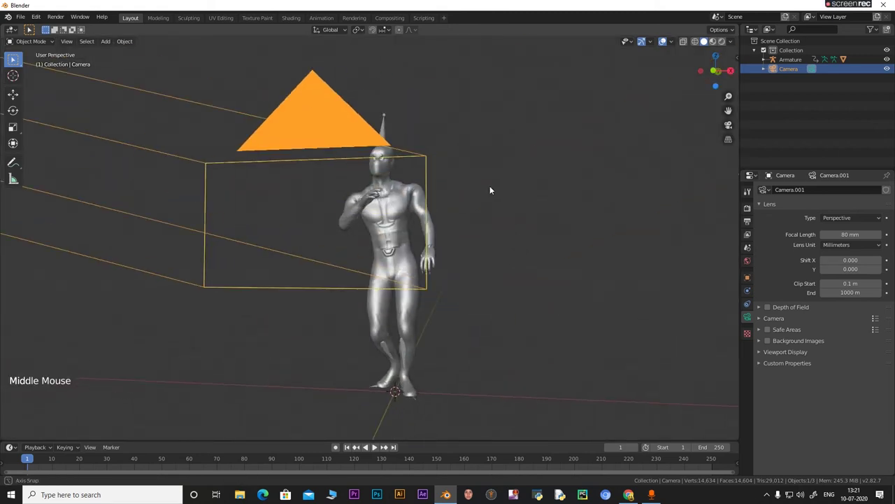
key("KP_0")
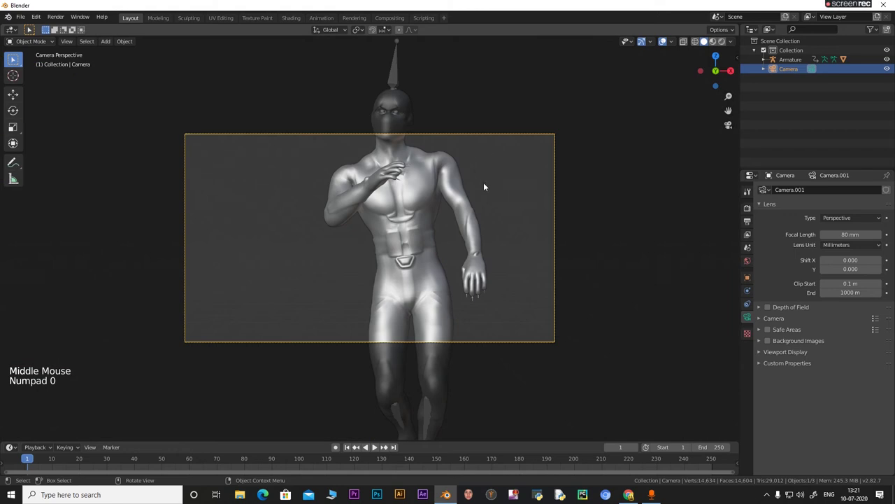
middle_click_drag(483, 186, 482, 188)
key("KP_0")
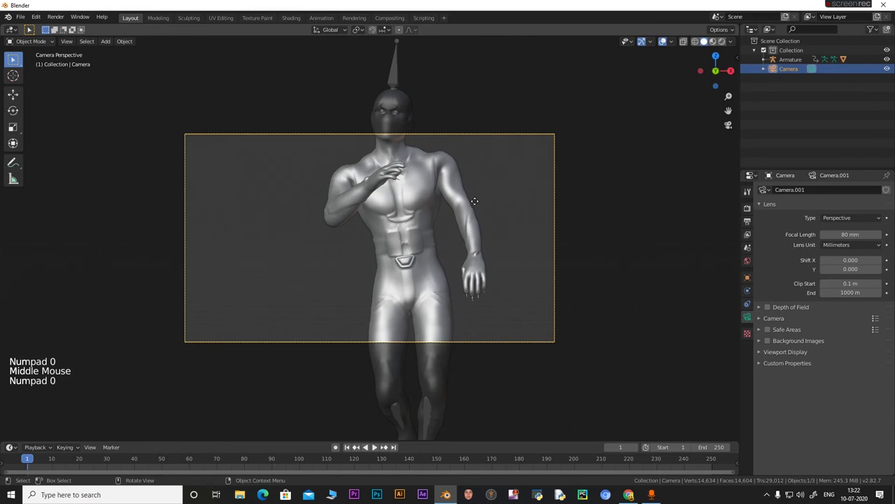
key("g")
key("z")
key("z")
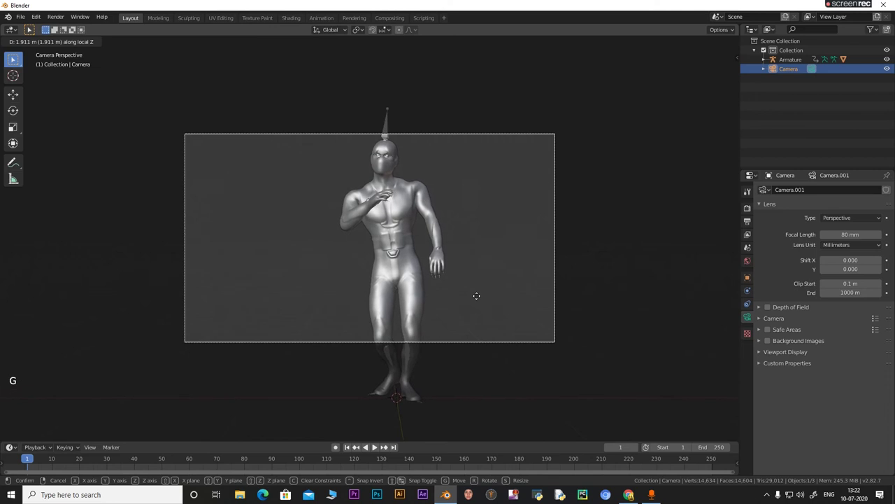
left_click(479, 298)
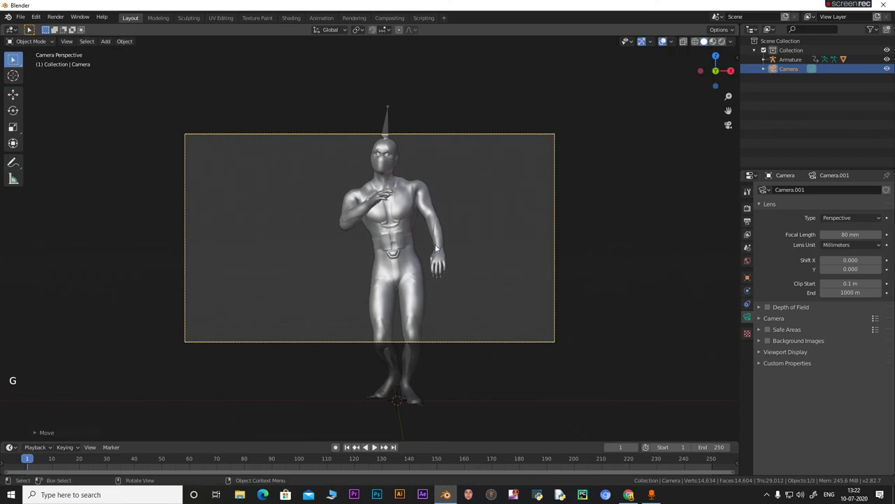
key("g")
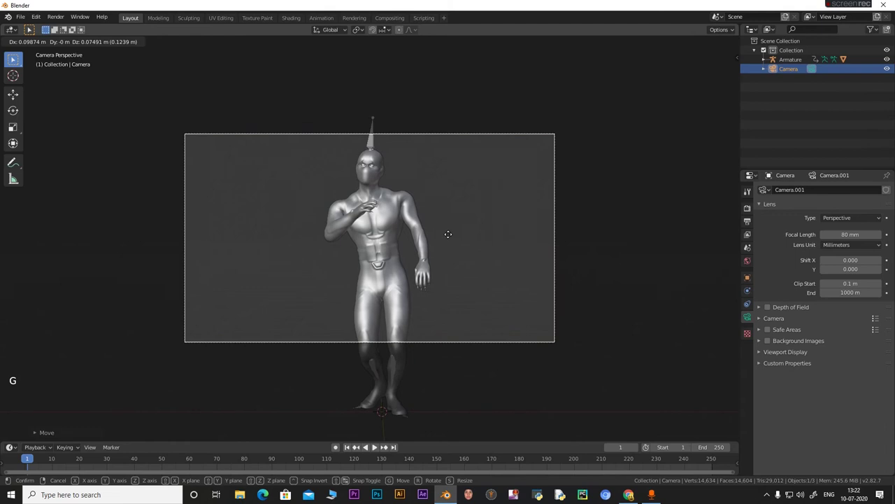
left_click(449, 237)
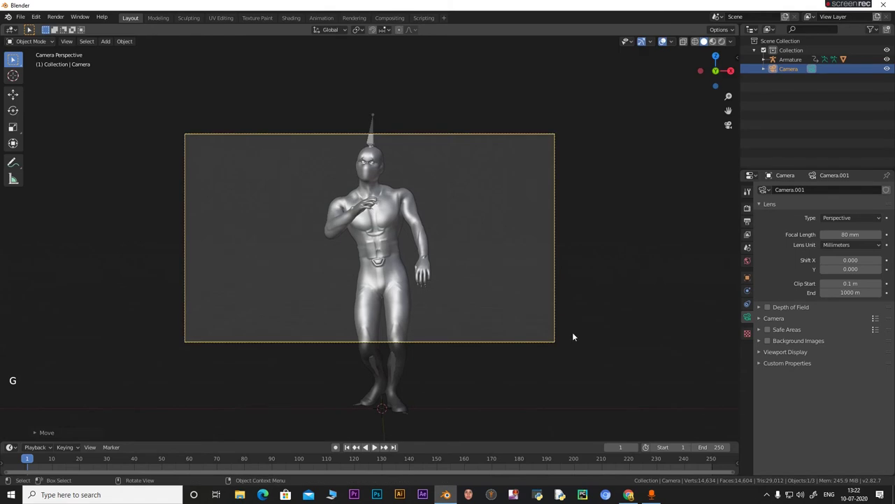
left_click(598, 379)
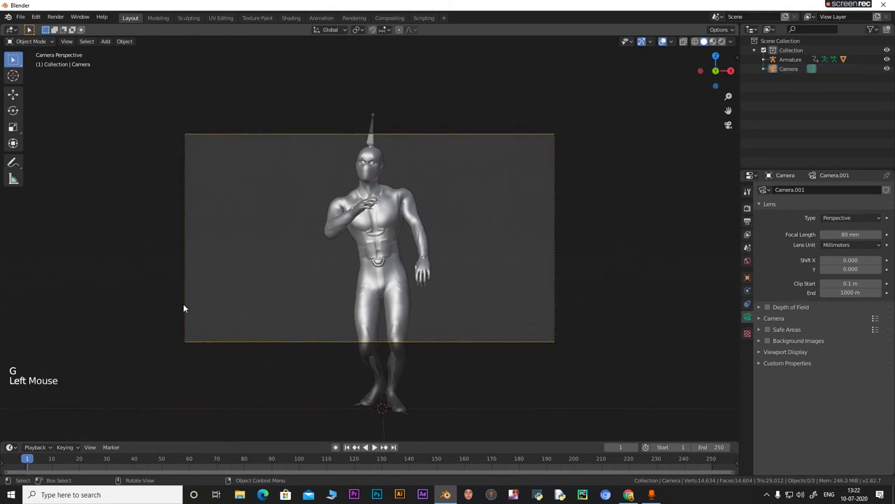
In Render Properties, tick Ambient Occlusion, Bloom, Screen Space Reflections and Motion Blur.
left_click(747, 208)
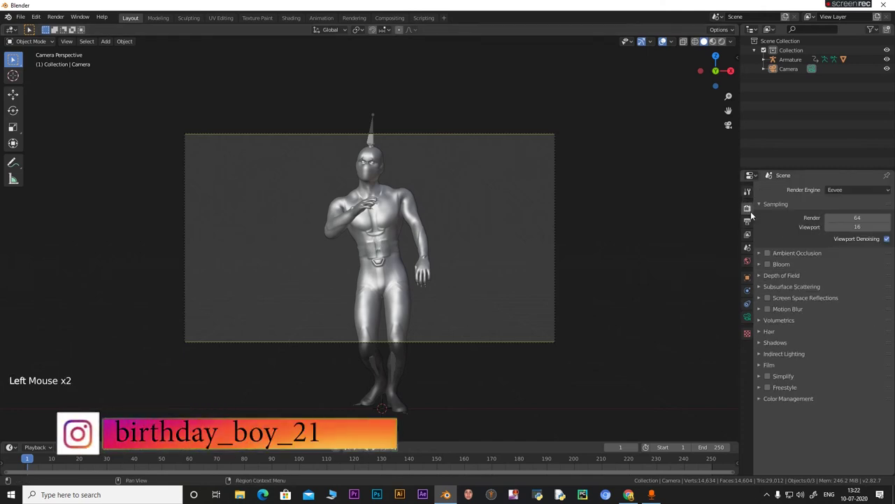
left_click(767, 252)
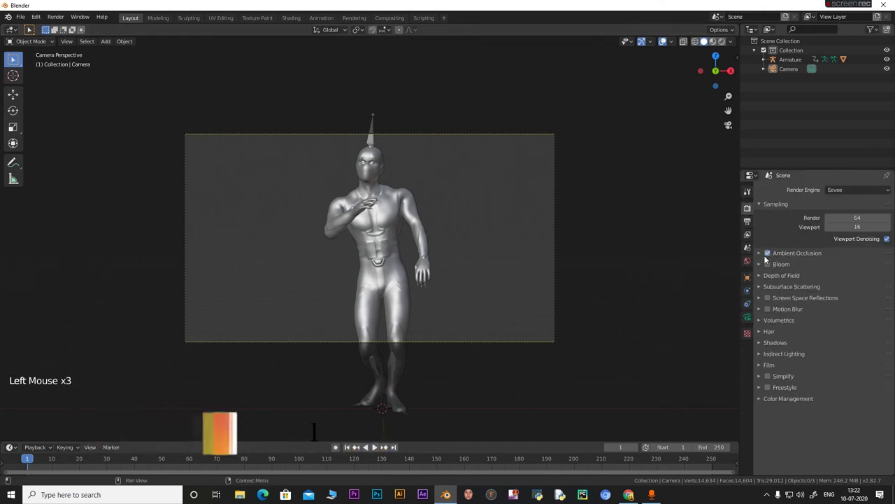
left_click(768, 263)
left_click(767, 297)
left_click(768, 308)
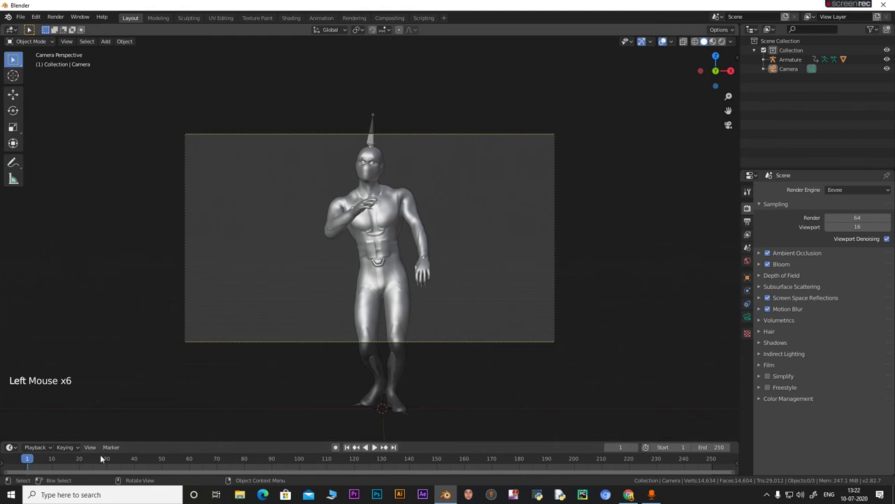
Play the dance, stop at frame 214, and switch to Rendered viewport shading.
key("space")
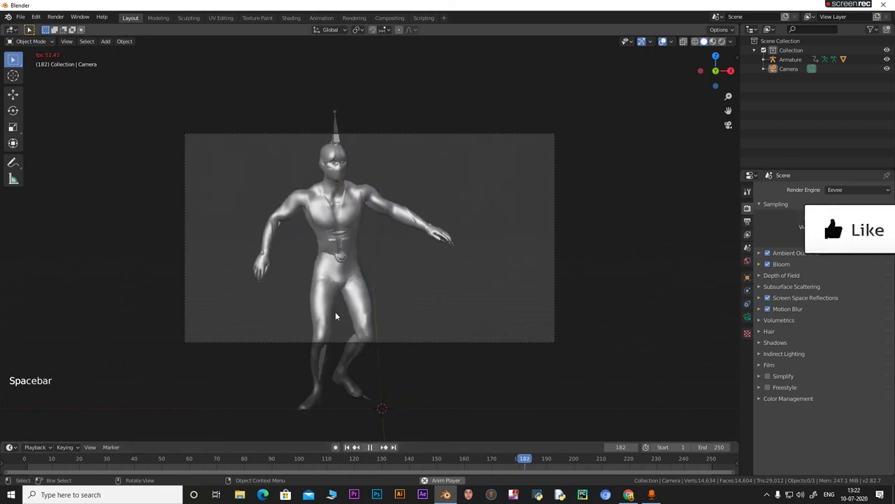
key("space")
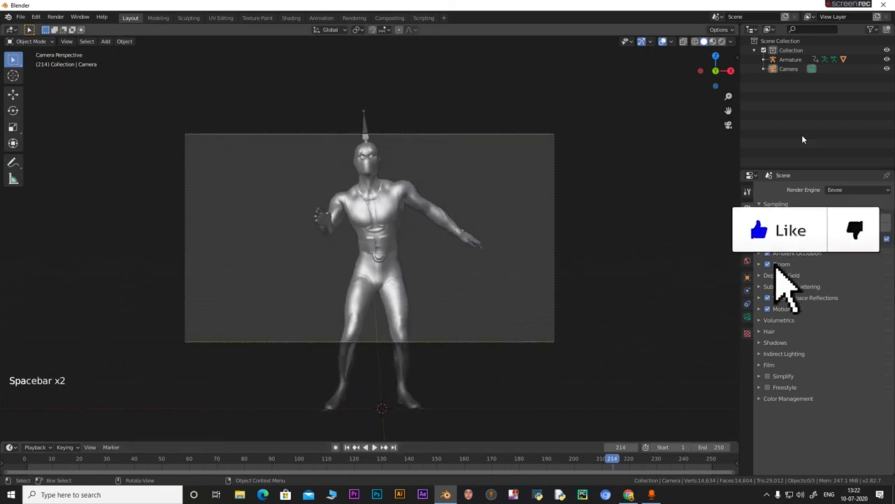
left_click(722, 41)
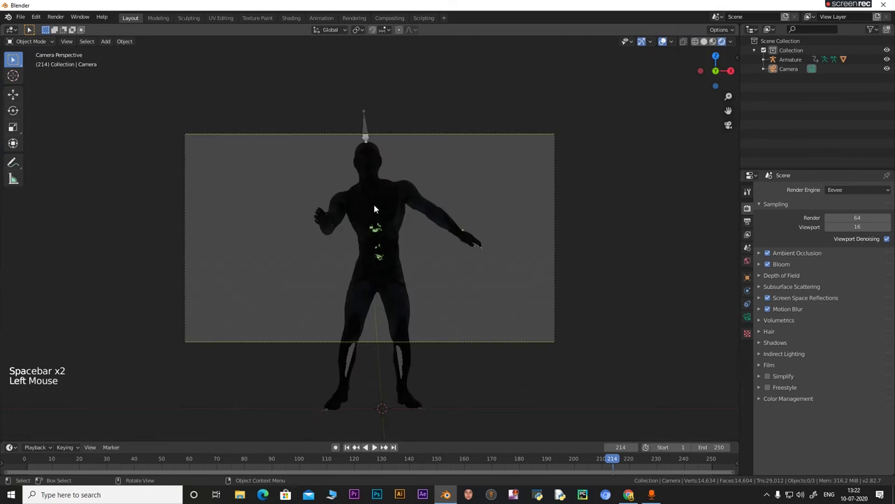
Remove the Ch45_Body material from the character mesh and add an empty slot.
left_click(374, 204)
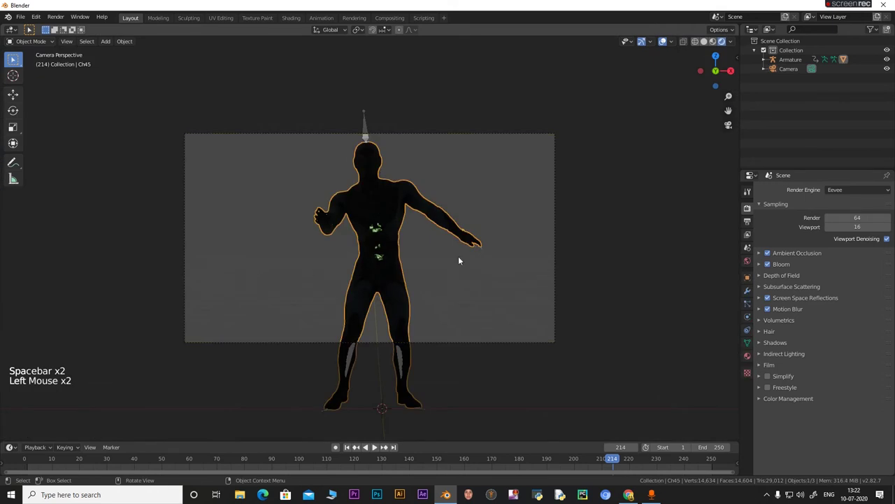
left_click(747, 355)
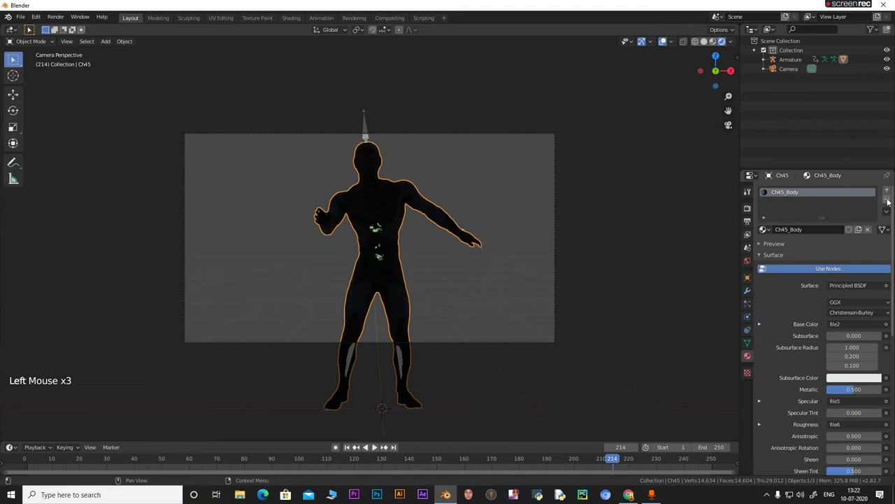
left_click(888, 200)
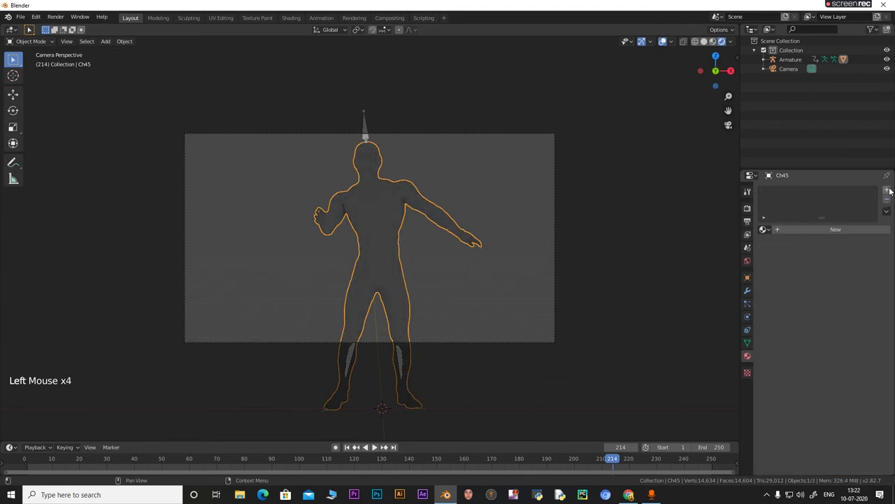
left_click(887, 191)
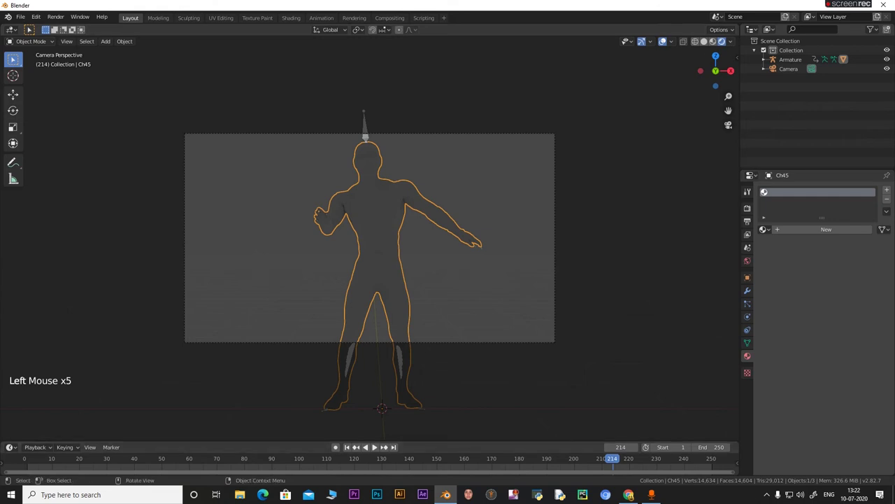
Enlarge the bottom timeline area and turn it into a Shader Editor.
left_click_drag(25, 439, 10, 296)
left_click(11, 302)
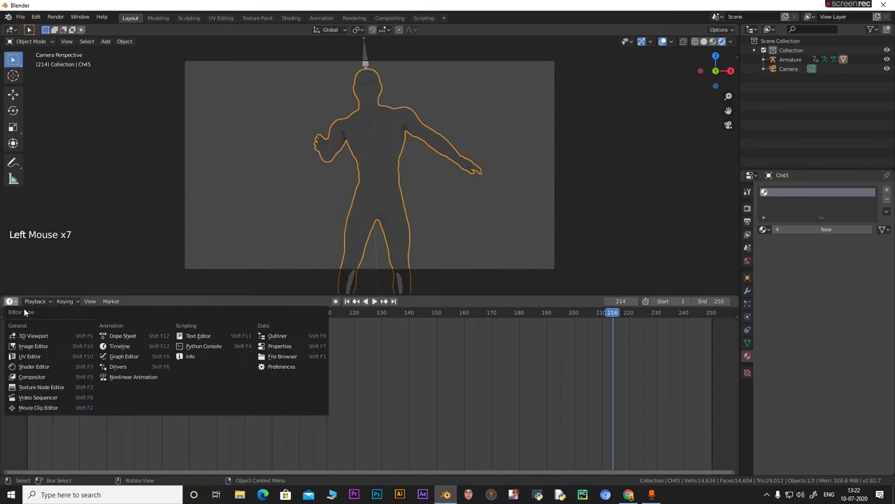
left_click(11, 303)
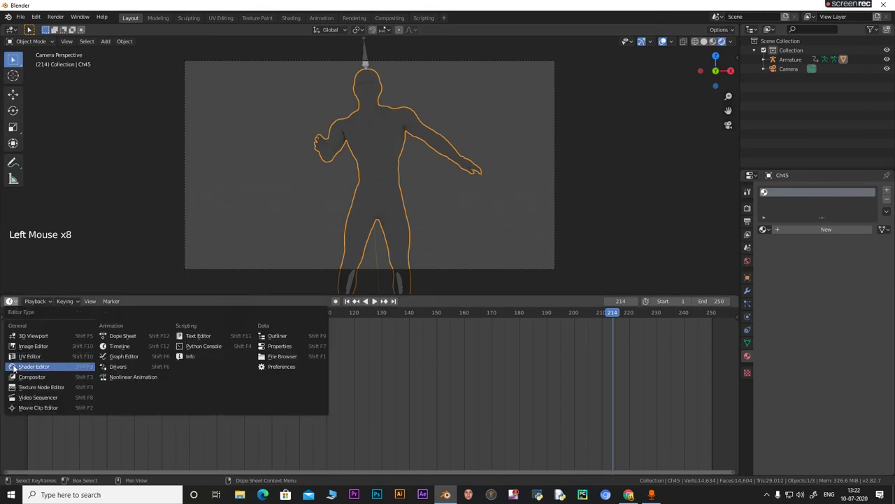
left_click(28, 366)
Create Material.001, frame its nodes, and select the Principled BSDF node.
left_click(383, 302)
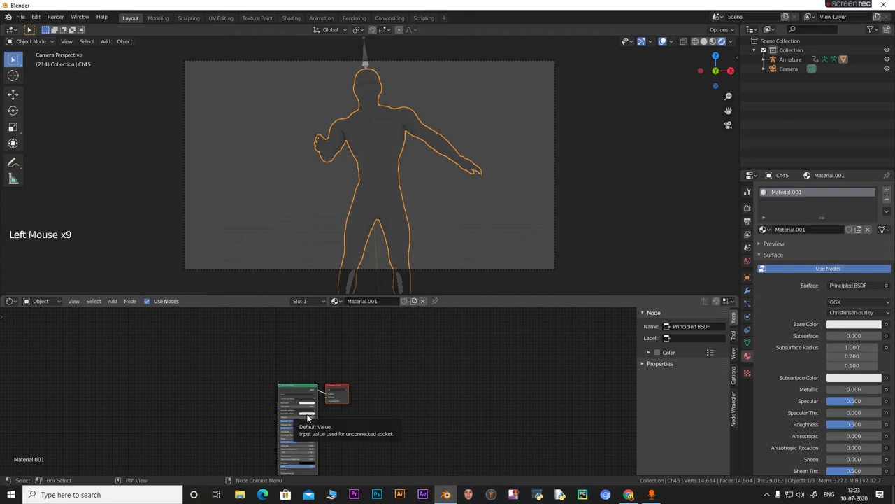
key("g")
left_click(499, 363)
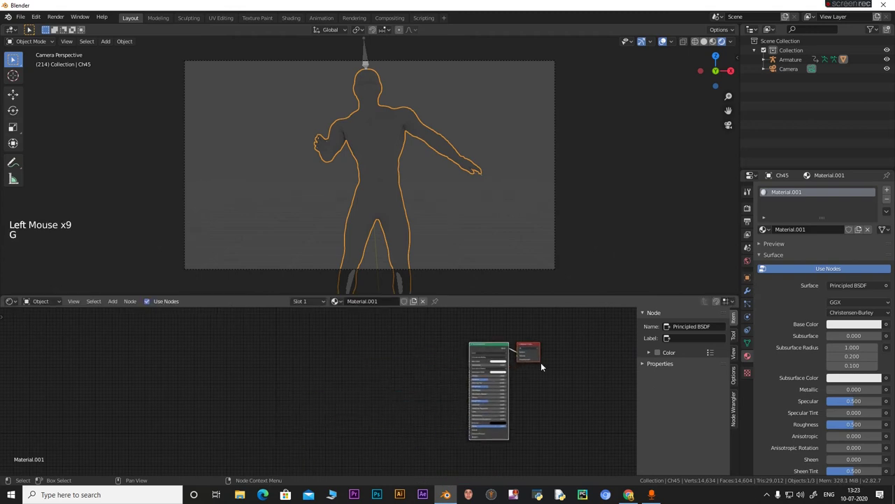
scroll(541, 366, "up", 4)
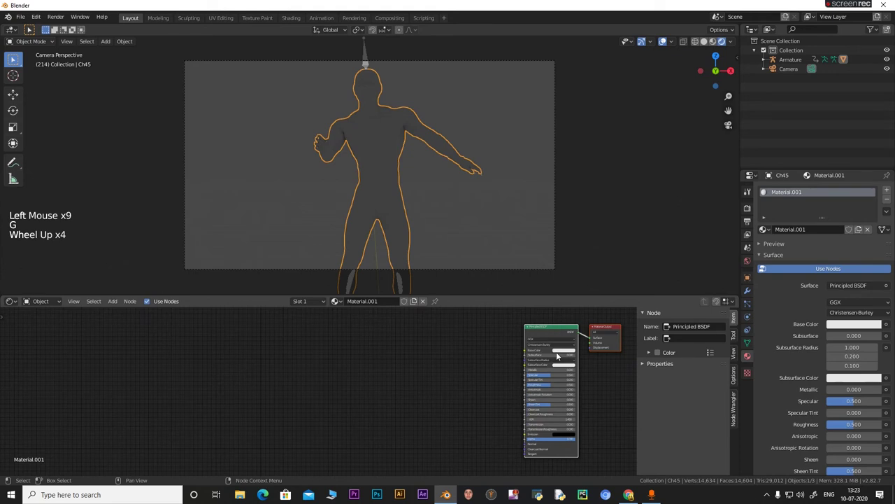
middle_click_drag(557, 357, 433, 393, "ctrl")
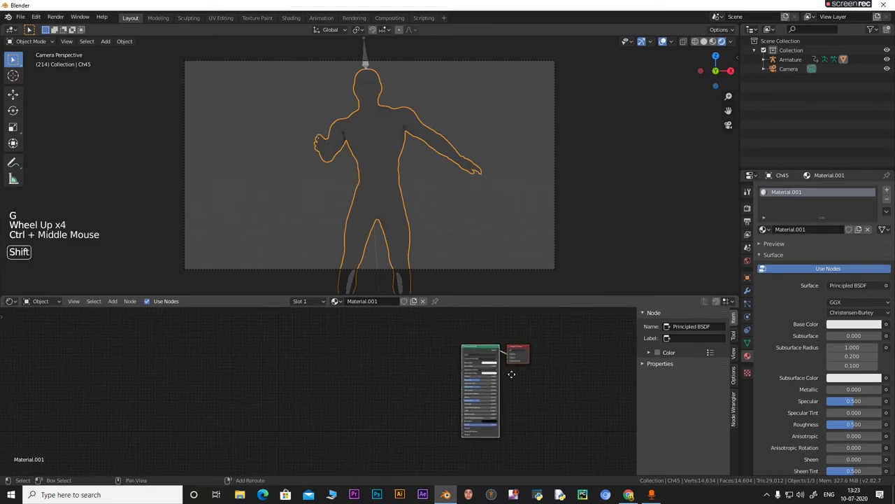
middle_click_drag(511, 374, 445, 396, "shift")
scroll(450, 357, "up", 8)
middle_click_drag(538, 378, 410, 365, "shift")
scroll(467, 359, "up", 4)
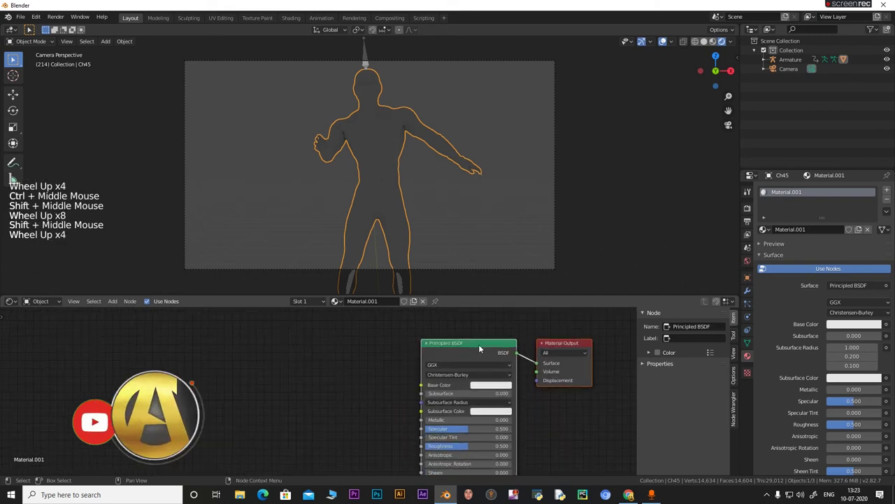
left_click(479, 347)
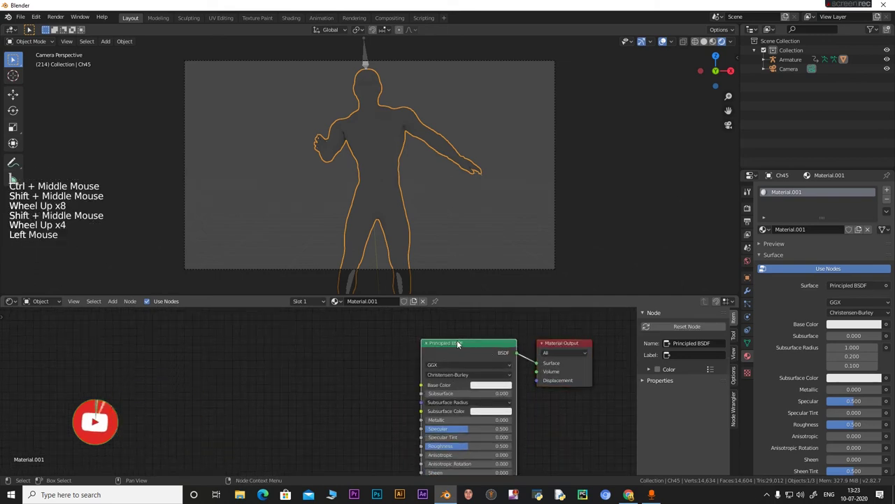
Delete the Principled BSDF and add an Emission node found by searching 'emiss'.
key("Delete")
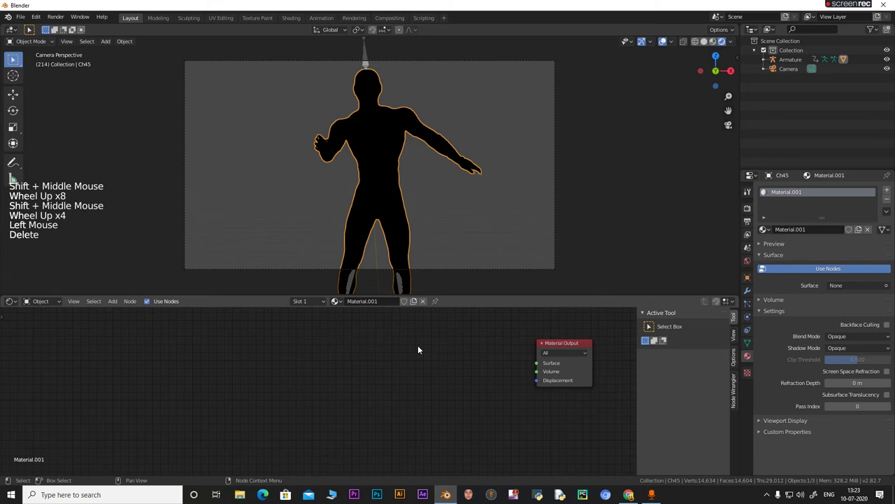
key("shift+a")
mouse_move(399, 347)
type("emiss")
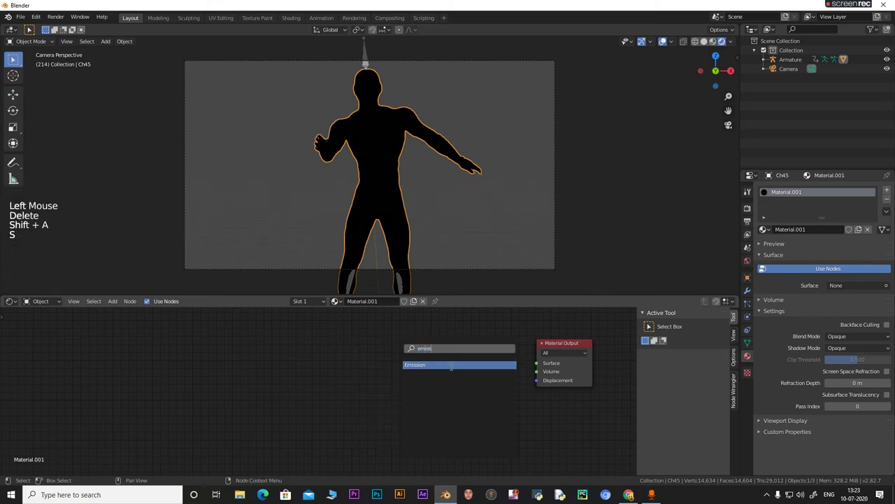
left_click(452, 365)
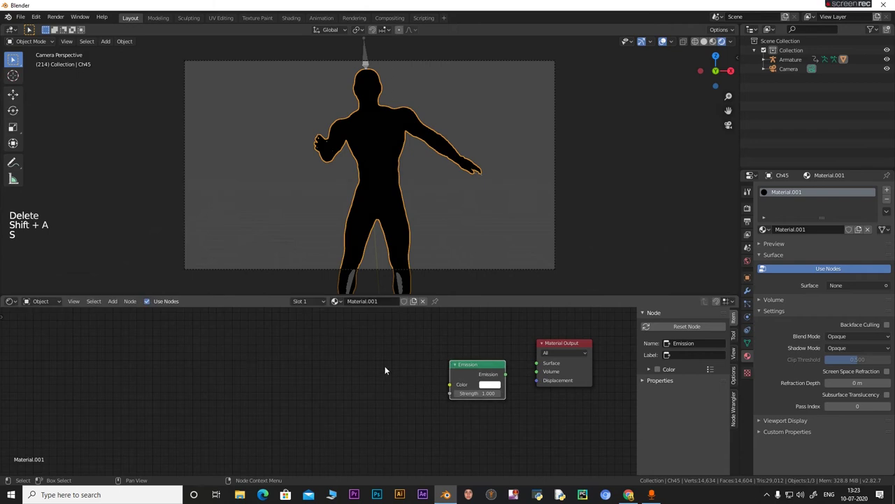
Add a Light Falloff node from the Color category, place it, then delete it.
key("shift+a")
key("c")
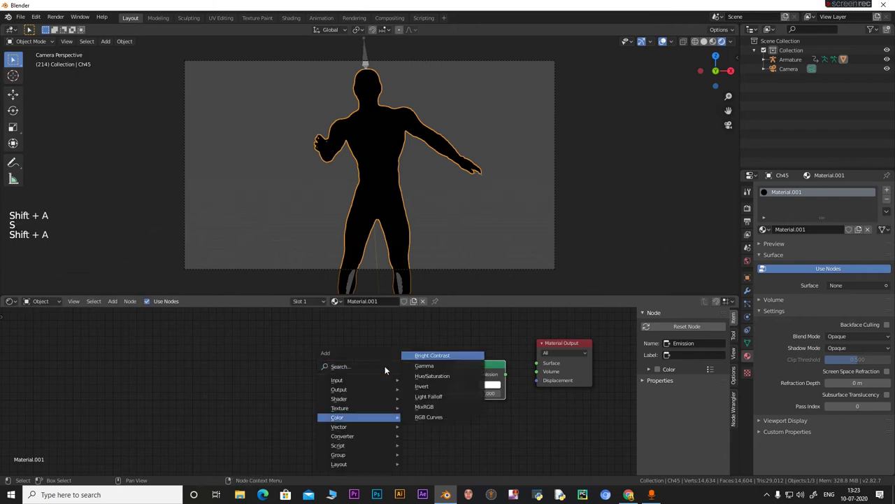
key("l")
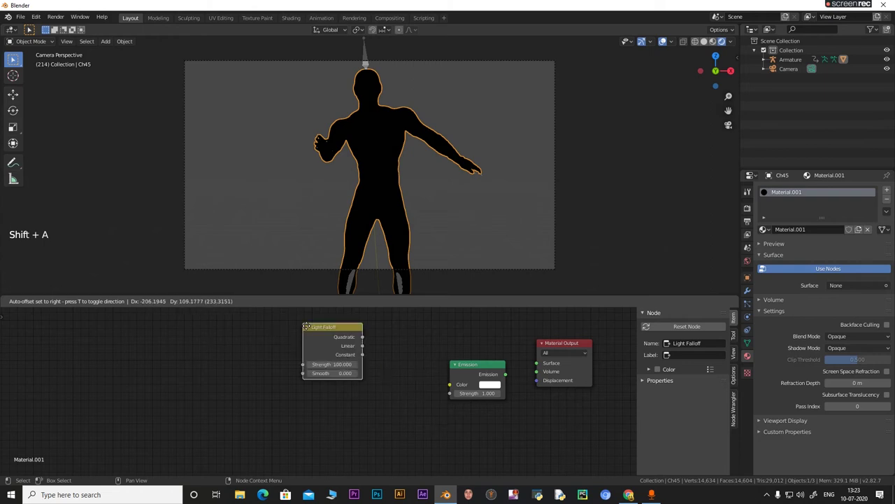
left_click(351, 367)
key("Delete")
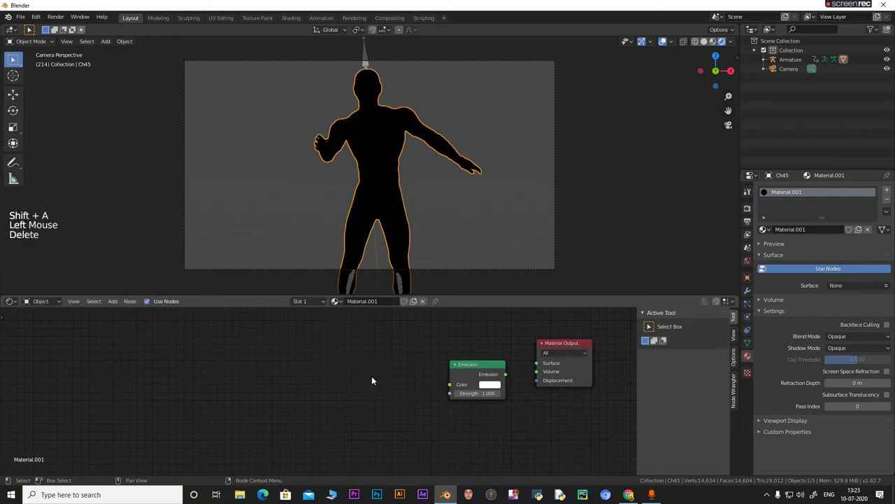
Add a ColorRamp node from the Converter category to the material.
key("shift+a")
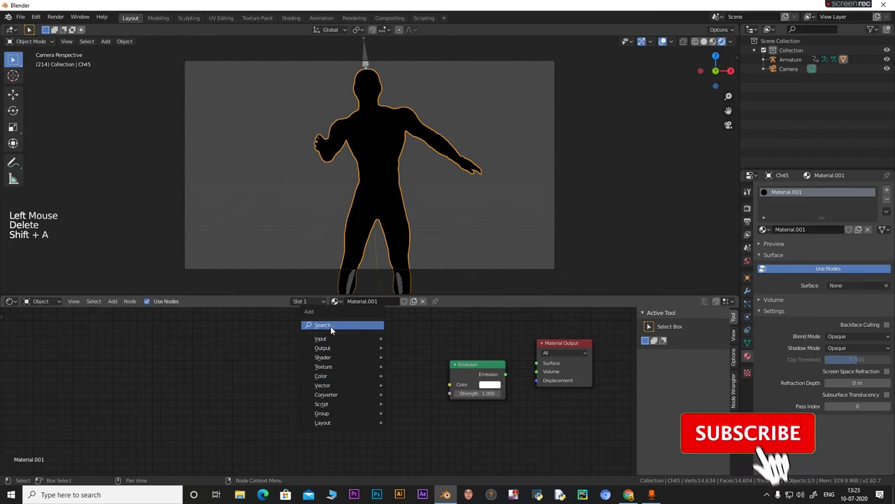
mouse_move(329, 387)
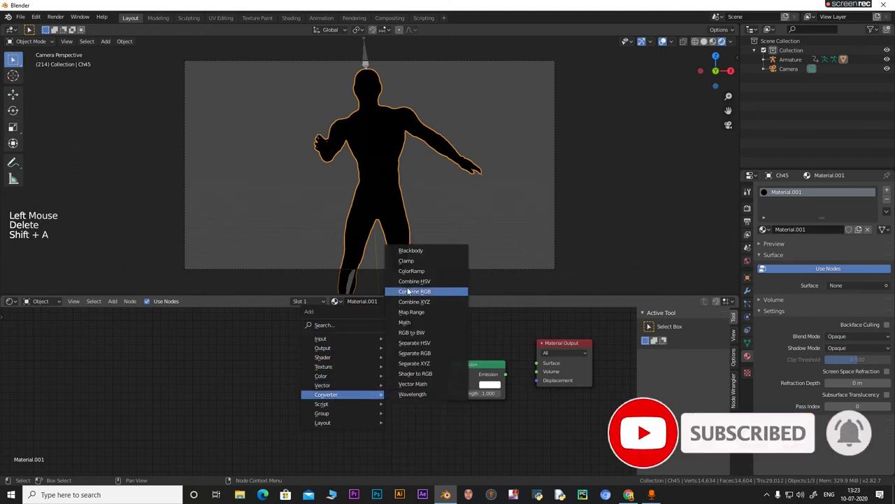
left_click(412, 271)
left_click(319, 354)
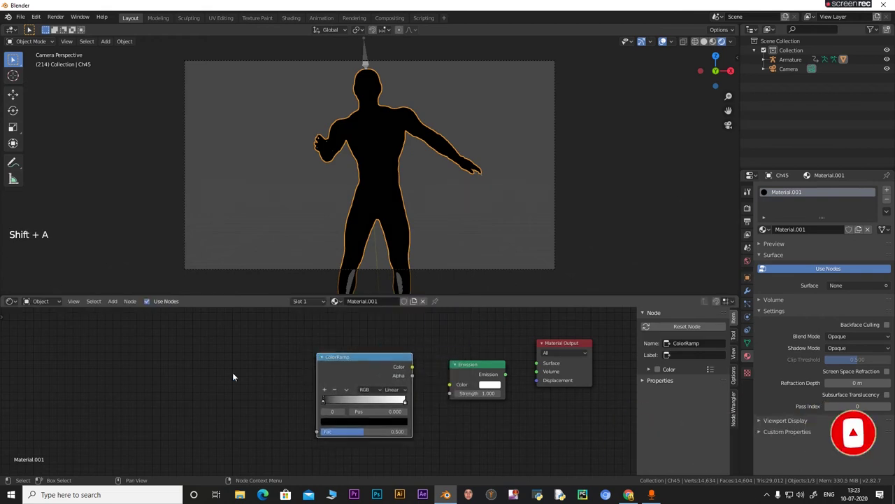
Add a Wave Texture left of the ColorRamp and give it Texture Coordinate and Mapping nodes with Ctrl+T.
key("shift+a")
left_click(204, 299)
type("wave")
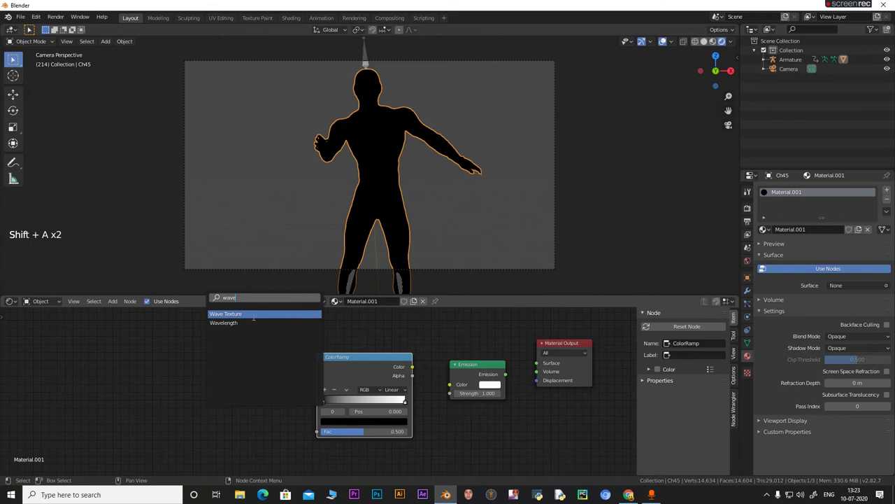
left_click(248, 314)
left_click(230, 357)
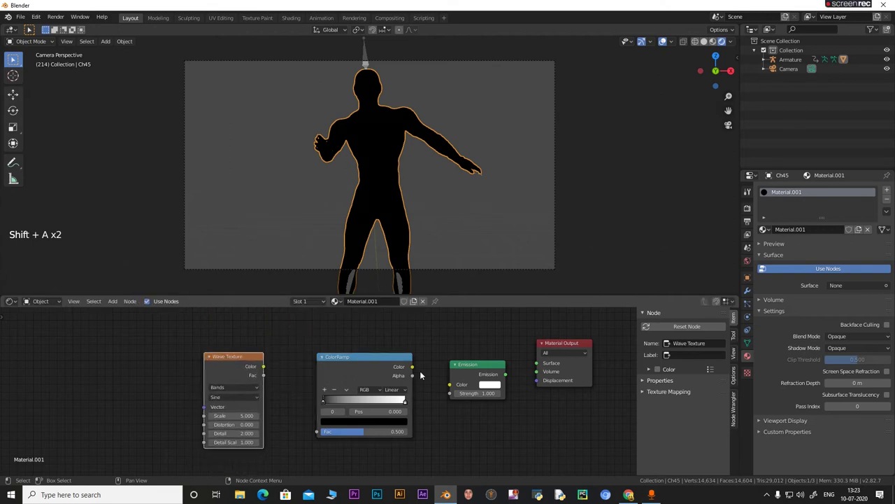
left_click(239, 354)
key("ctrl+t")
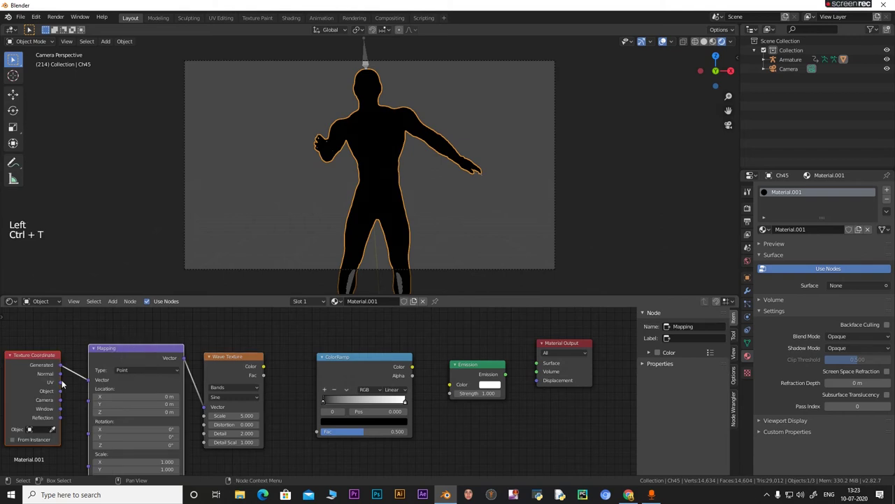
Drive Mapping from Object coordinates and link Wave Color → ColorRamp → Emission → Material Output Surface.
left_click_drag(61, 390, 89, 379)
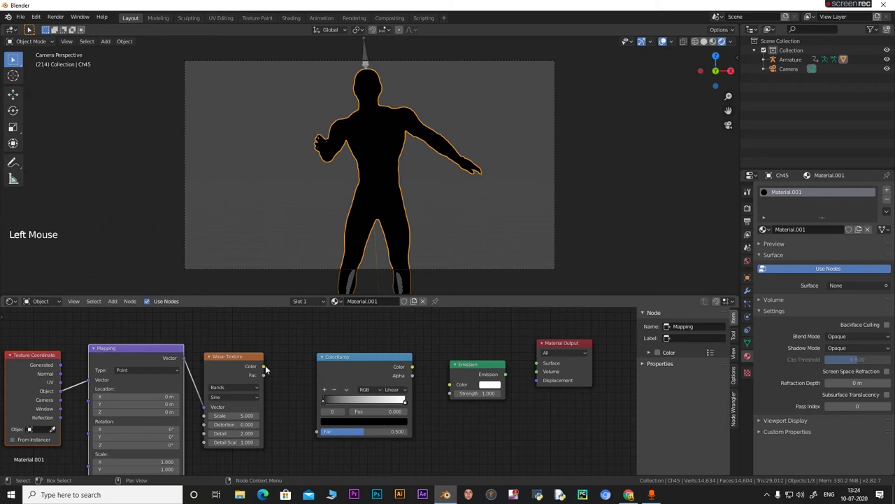
left_click_drag(264, 366, 312, 434)
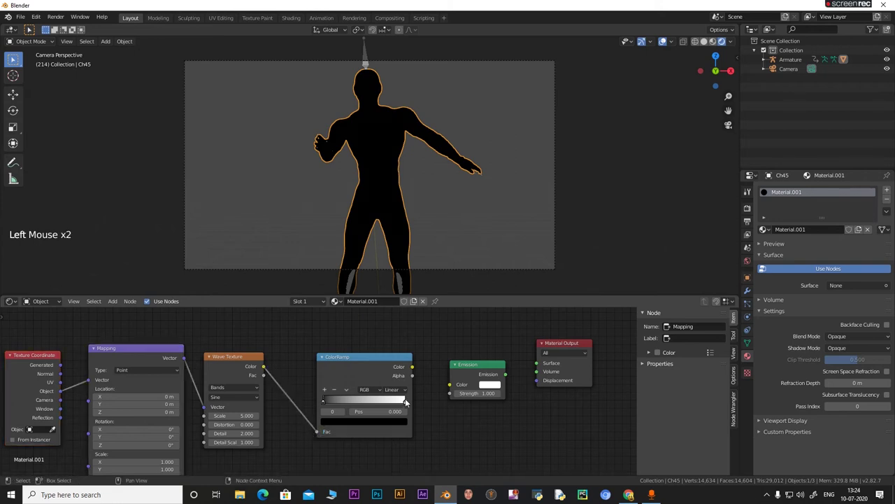
left_click_drag(412, 369, 445, 385)
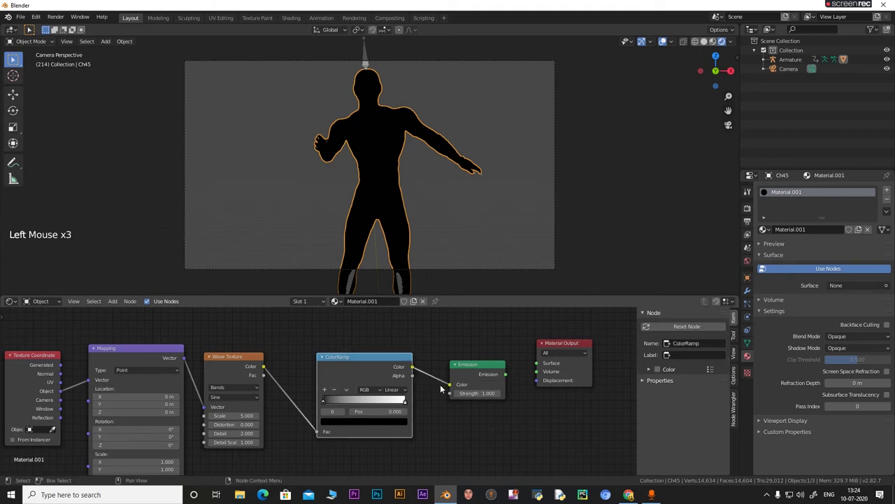
left_click_drag(510, 370, 537, 364)
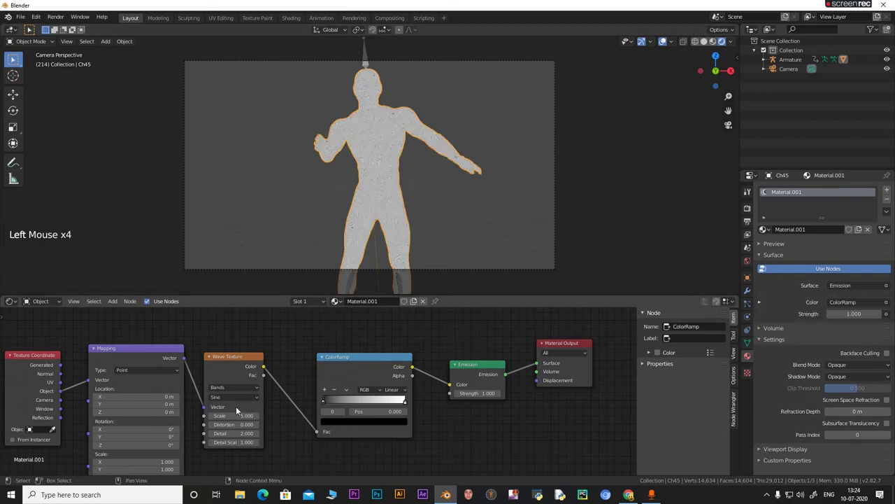
left_click(392, 390)
Set ColorRamp interpolation to Constant, with a magenta left stop and a blue right stop.
left_click(395, 433)
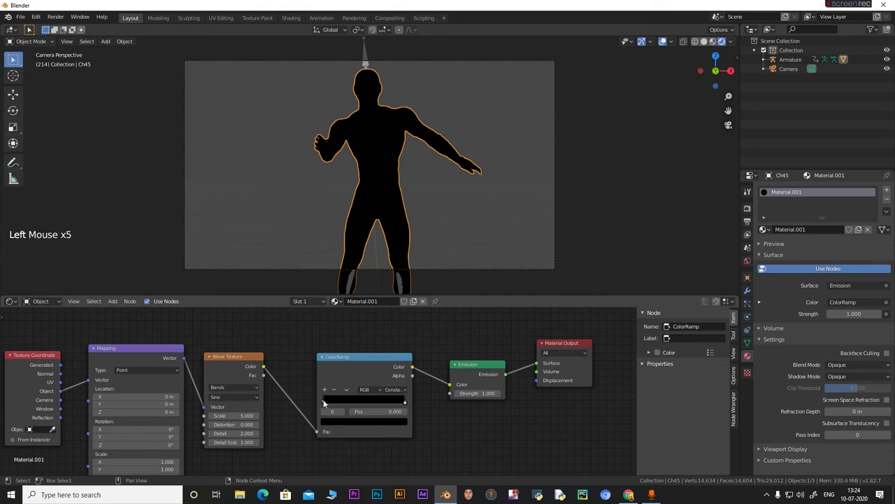
left_click(335, 421)
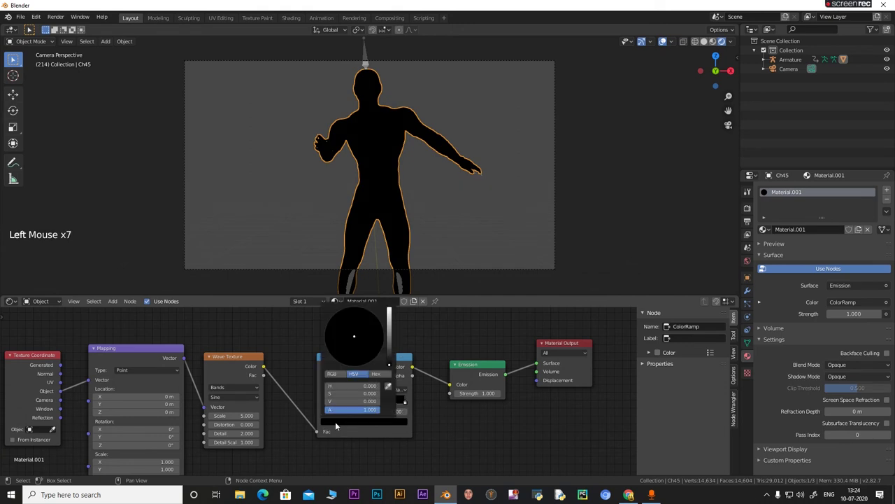
left_click_drag(387, 350, 389, 309)
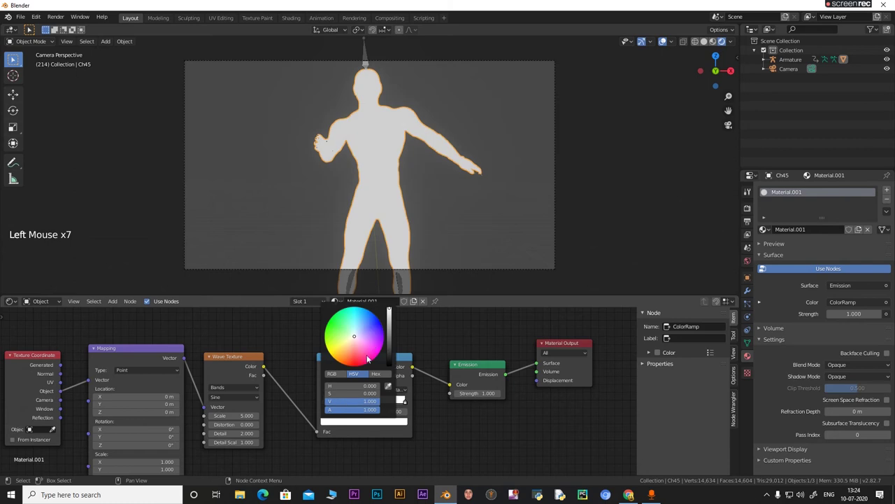
left_click_drag(372, 348, 380, 350)
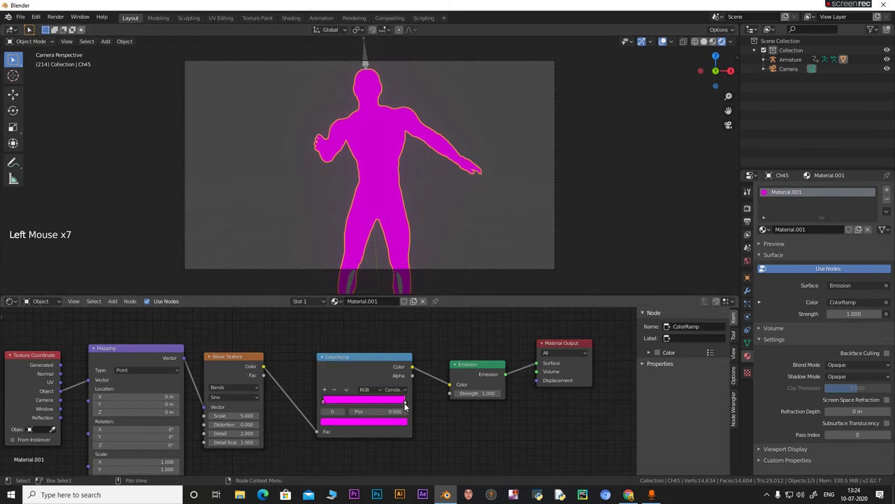
left_click(405, 402)
left_click(379, 423)
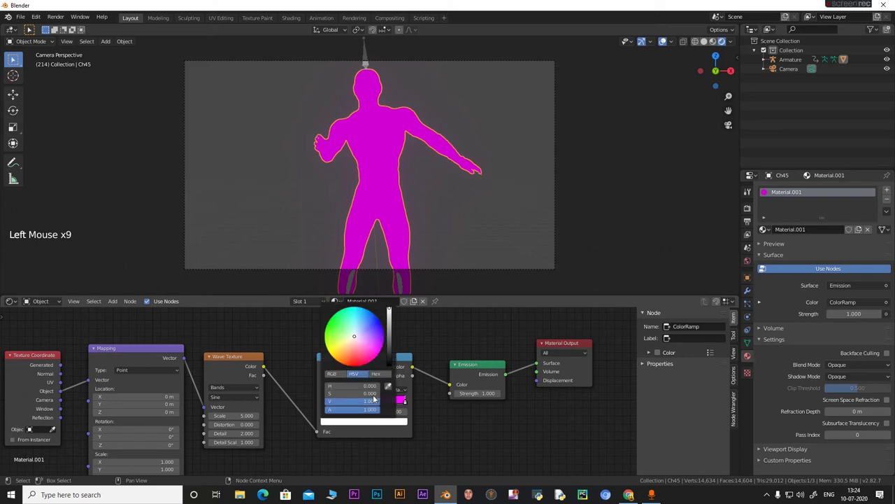
left_click_drag(373, 329, 376, 316)
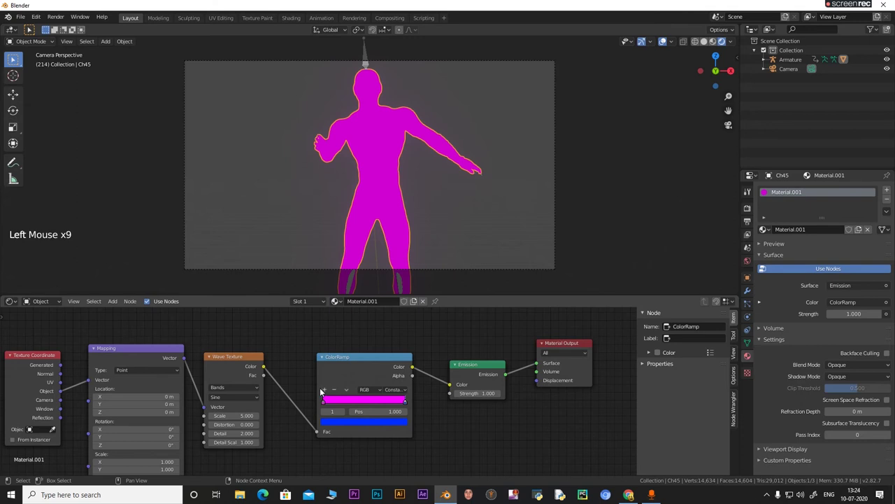
Add a green middle colour stop to the ramp at position 0.333.
left_click(324, 390)
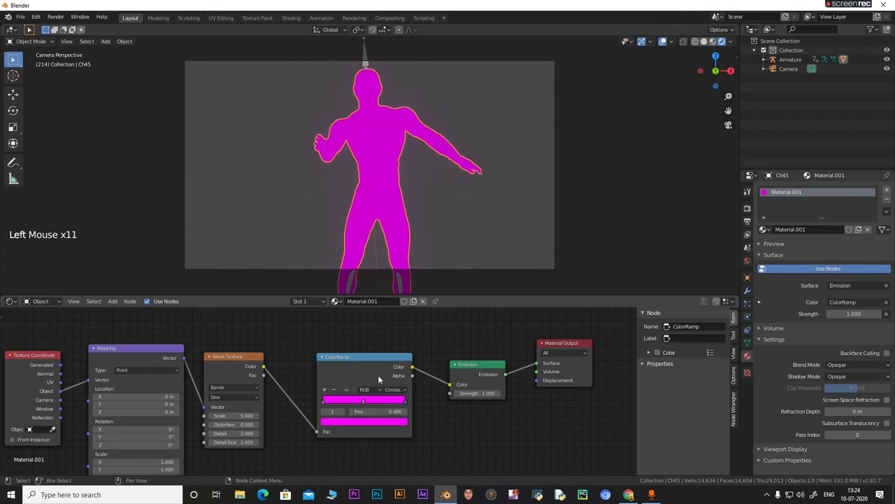
left_click(357, 422)
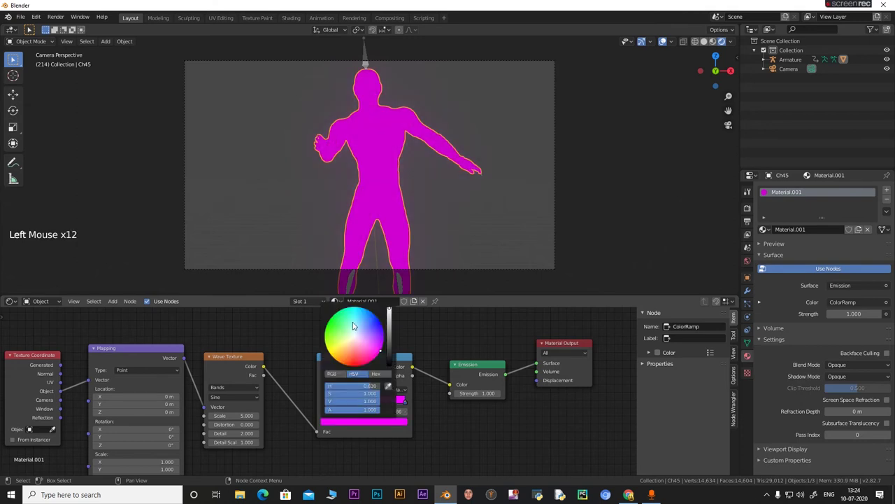
left_click(329, 320)
left_click_drag(329, 320, 330, 321)
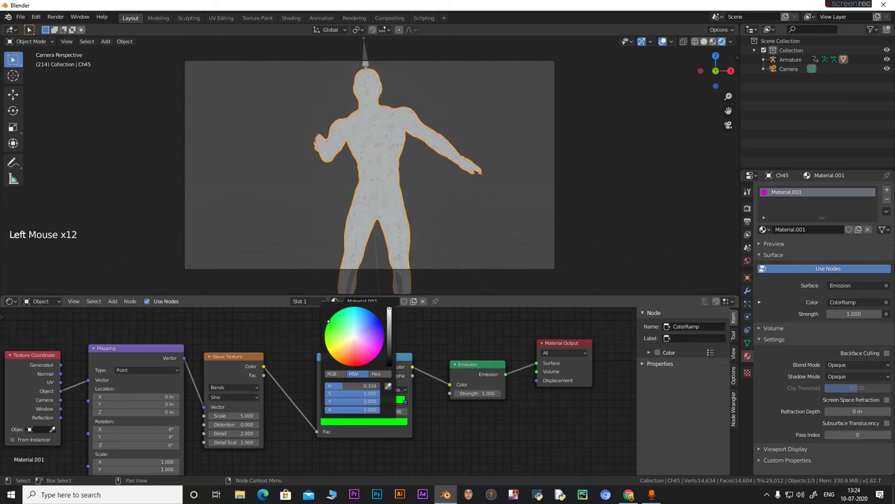
left_click(354, 429)
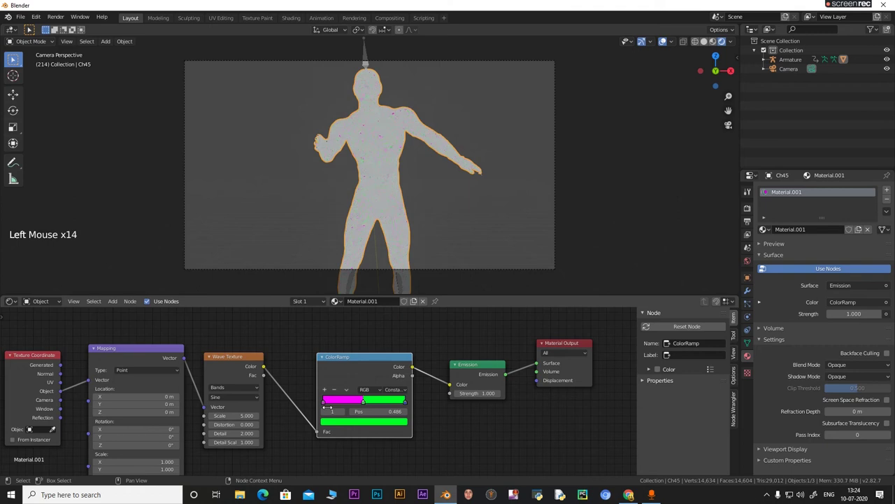
left_click(395, 411)
type("333")
key("Return")
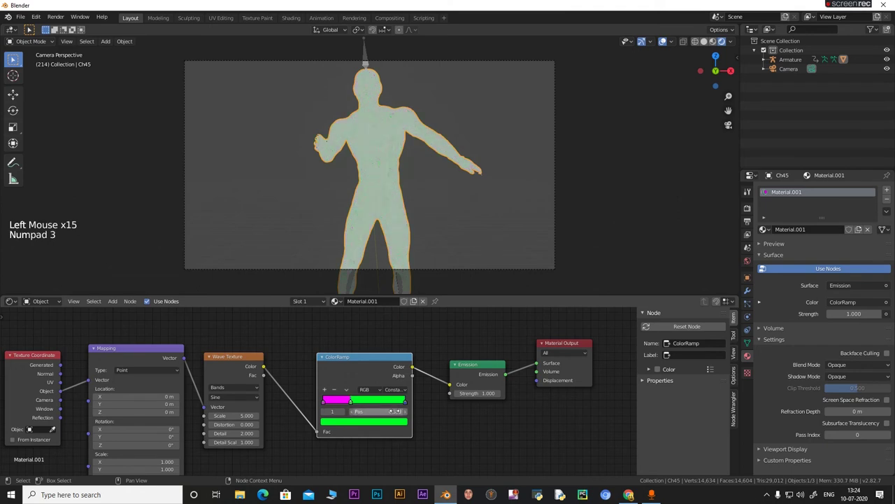
Move the blue stop to position 0.666 and lower the Wave Texture scale to 1.2.
left_click(351, 403)
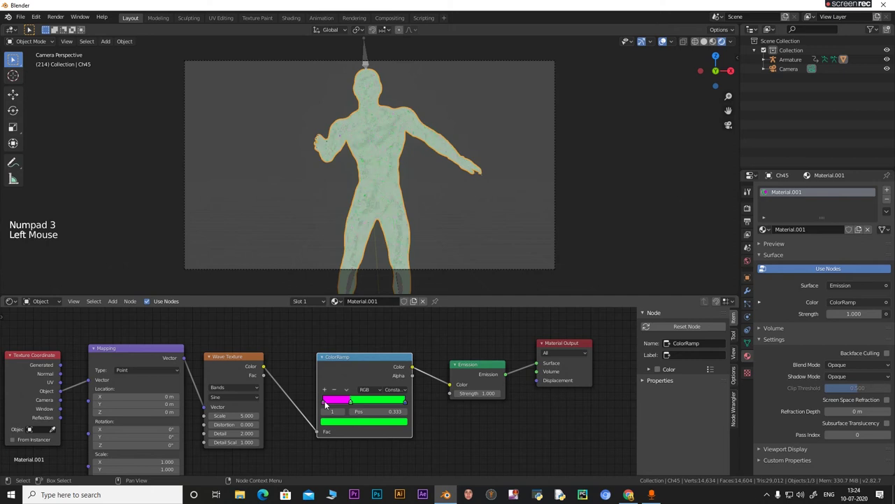
left_click(325, 403)
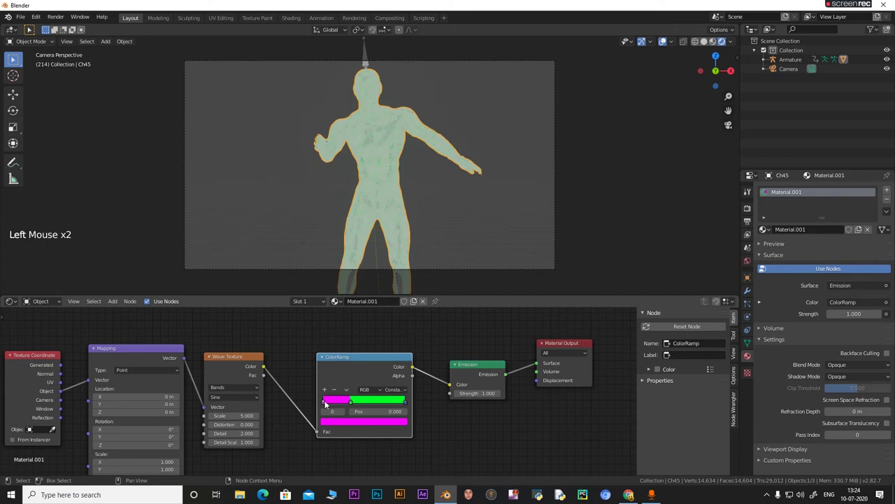
left_click(404, 403)
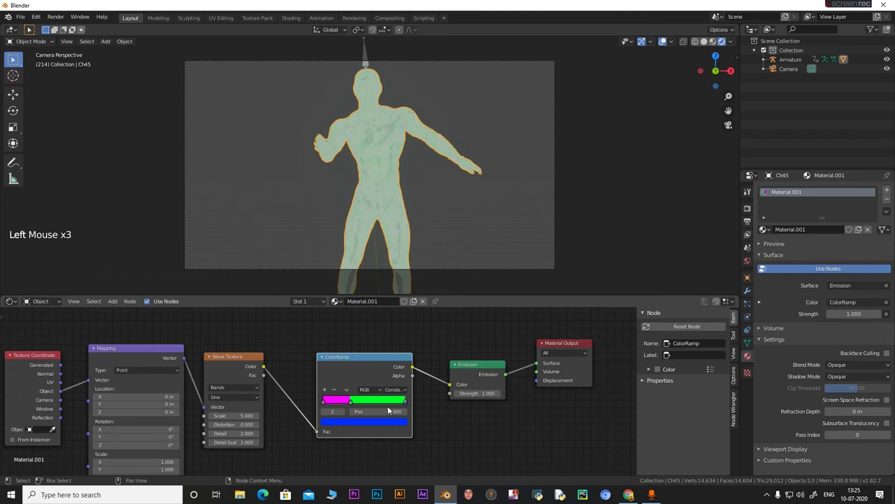
key("KP_Decimal")
key("KP_6")
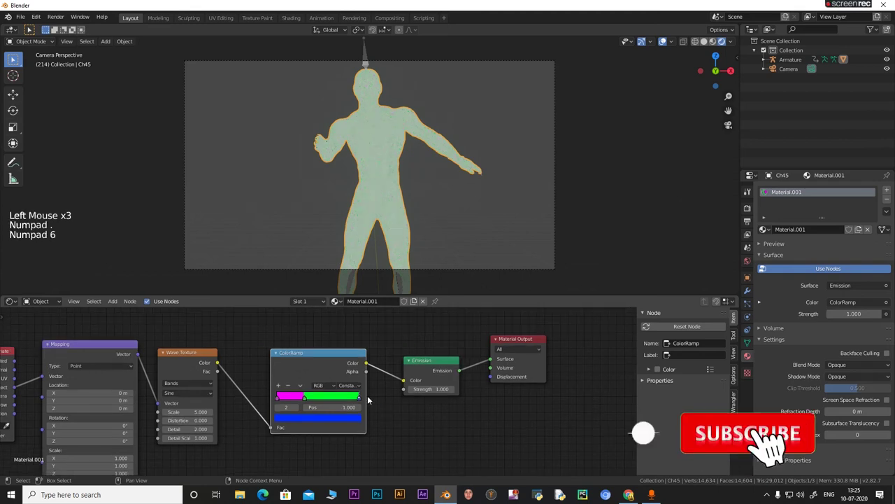
double_click(335, 408)
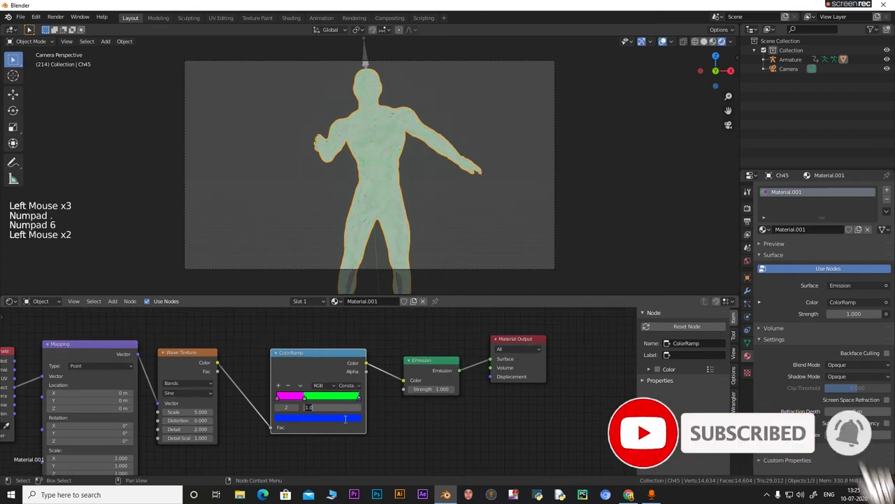
type("666")
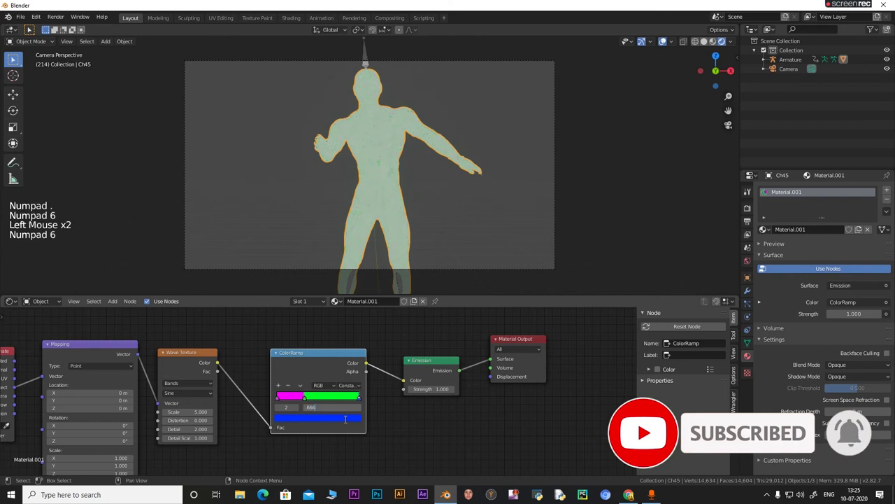
key("KP_Enter")
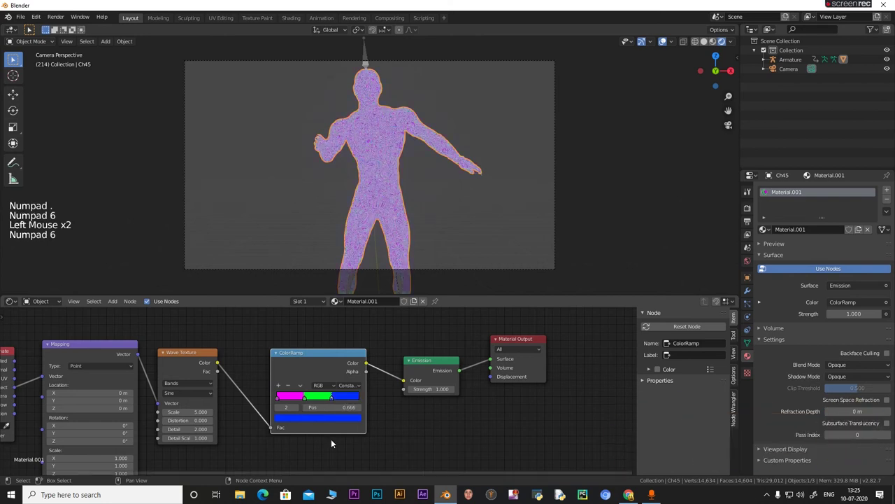
left_click_drag(186, 416, 165, 411)
Raise the Wave Texture Distortion to 8.900, keeping Detail Scale at 1.000.
left_click(203, 413)
type("1.0")
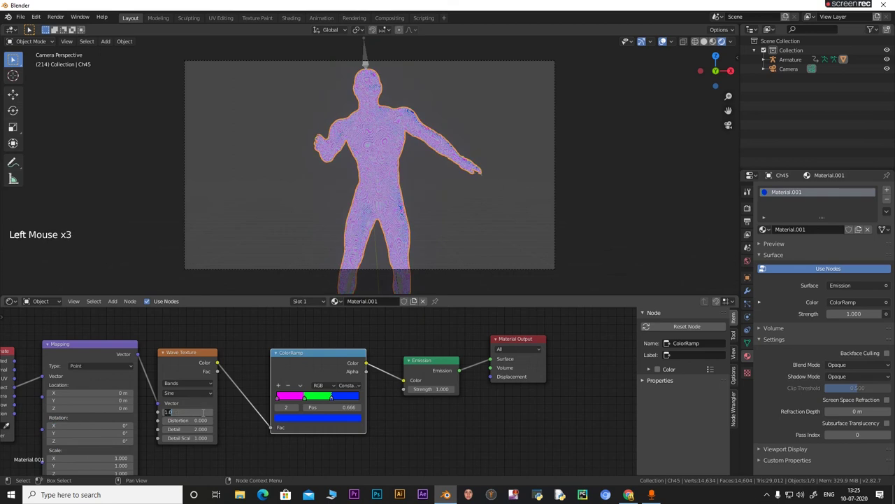
key("BackSpace")
key("BackSpace")
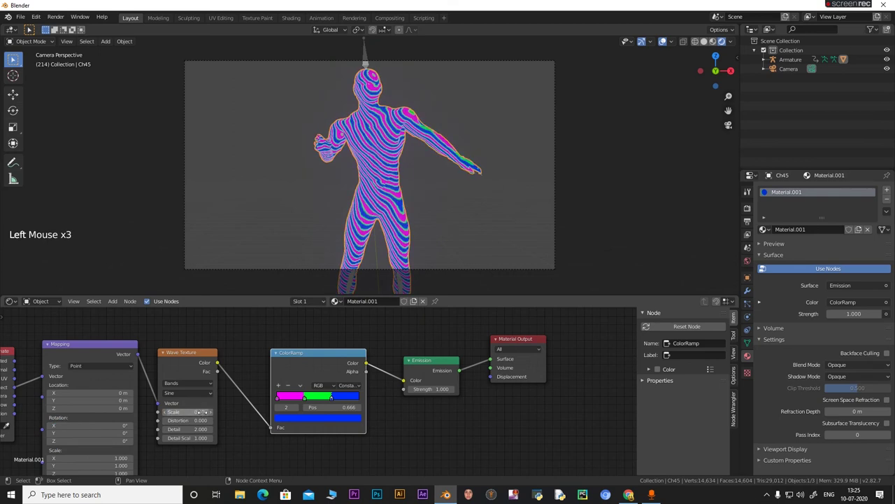
scroll(119, 417, "down", 1)
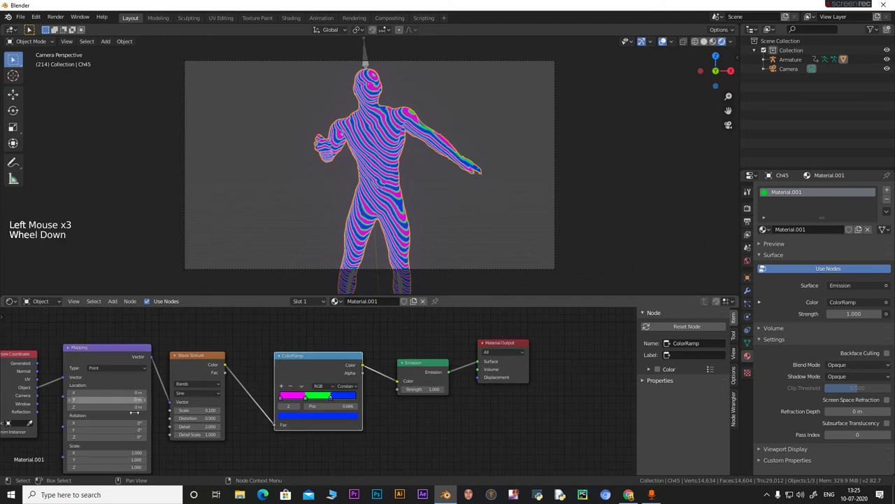
left_click(201, 418)
left_click_drag(202, 418, 279, 418)
left_click_drag(210, 419, 193, 426)
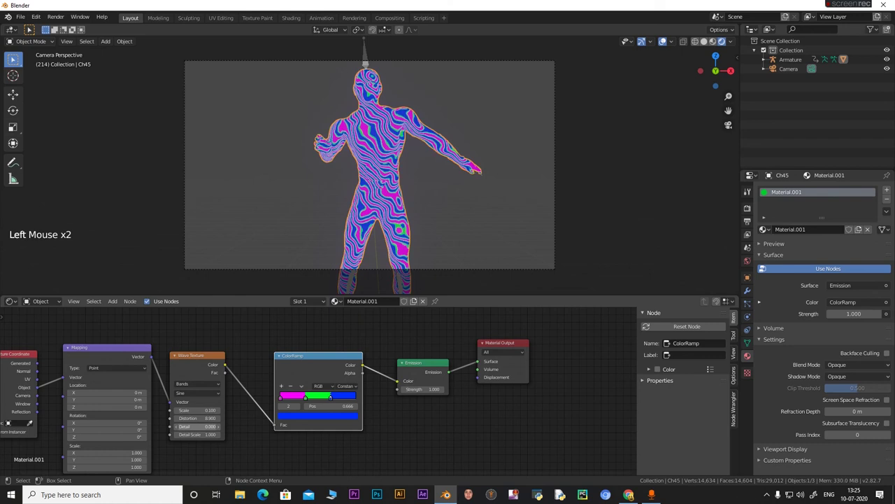
left_click_drag(202, 435, 183, 435)
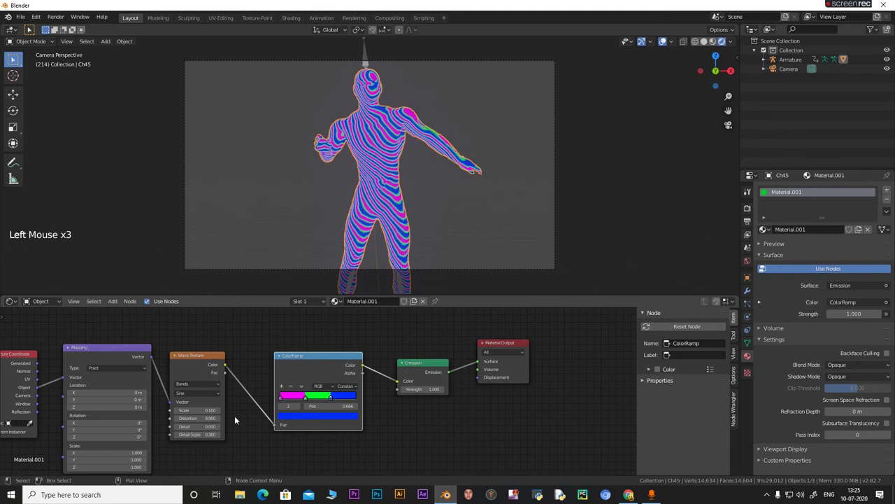
left_click_drag(196, 434, 210, 434)
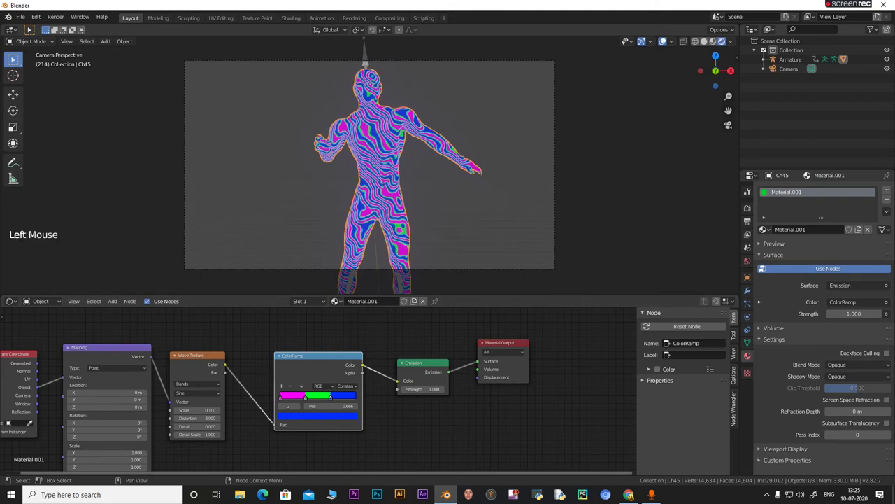
Split the node editor and turn the lower area into a Timeline.
left_click_drag(3, 473, 11, 404)
left_click(11, 403)
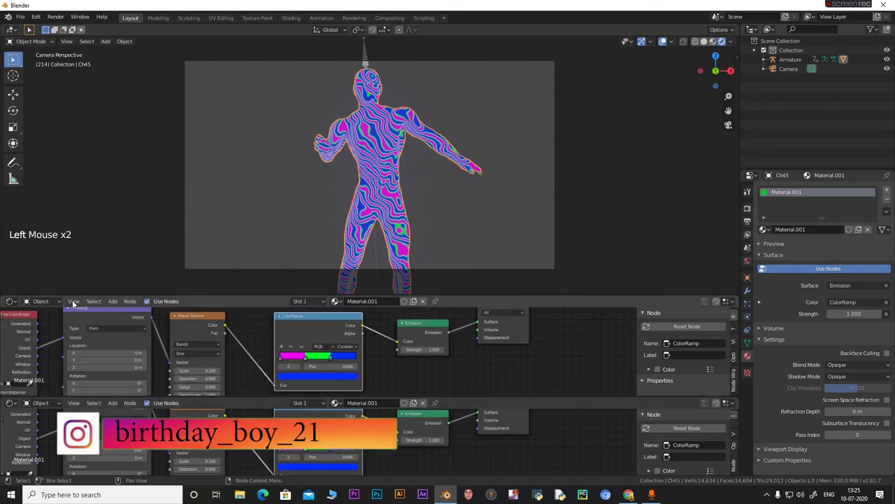
left_click(11, 403)
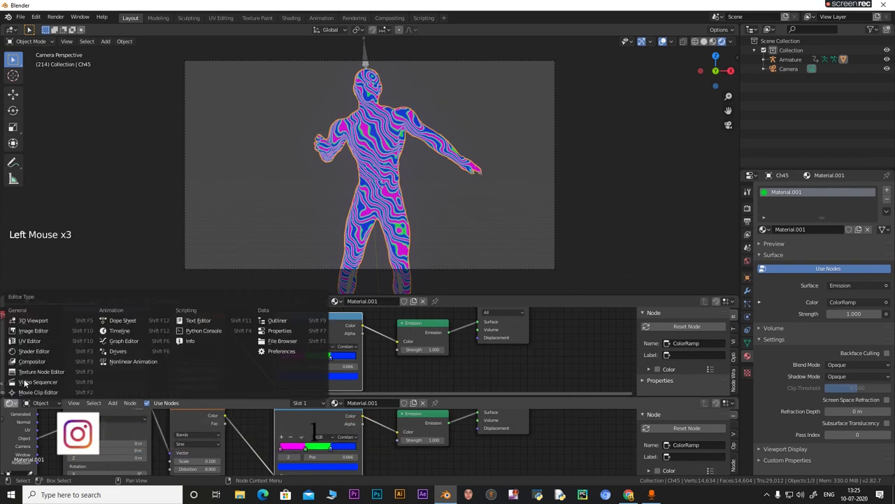
left_click(130, 331)
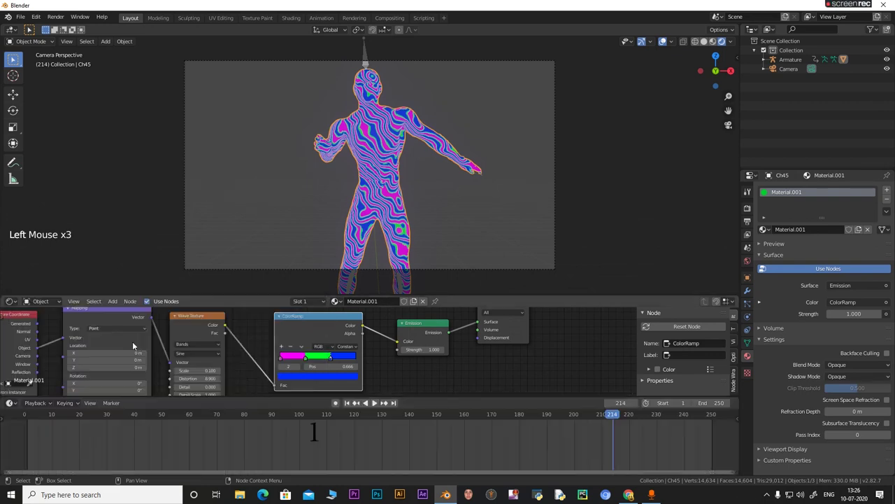
Set the animation's End frame to 1000.
left_click(713, 403)
type("1000")
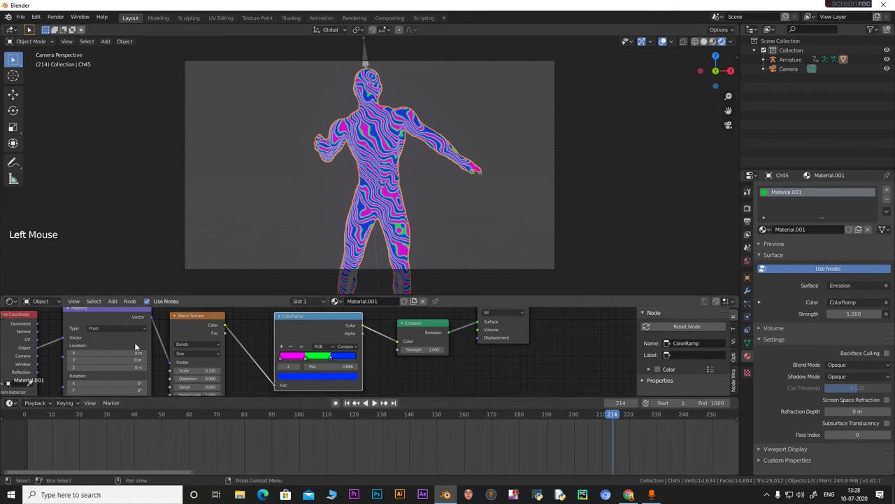
scroll(136, 347, "down", 1)
middle_click_drag(136, 347, 217, 345)
scroll(130, 332, "up", 4)
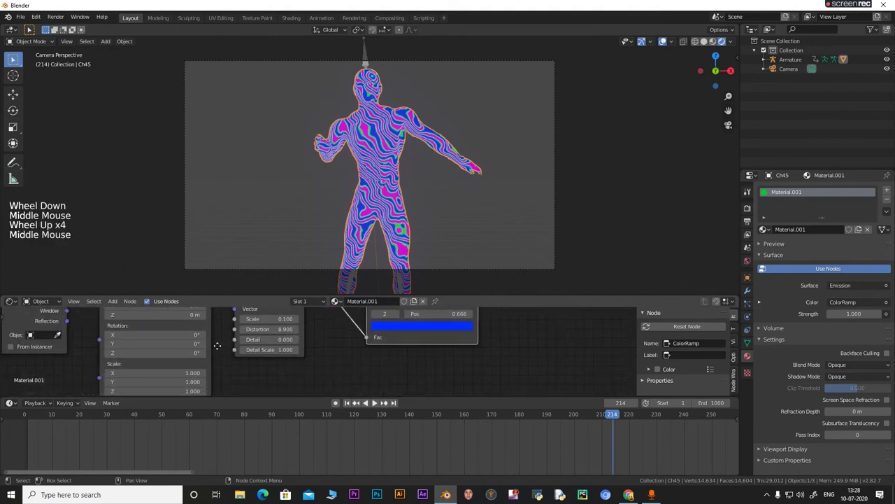
scroll(217, 346, "up", 3)
Set the Mapping node's Z rotation to 0° and keyframe it at frame 0.
left_click(112, 352)
mouse_move(112, 353)
left_mouse_down()
mouse_move(145, 353)
mouse_move(96, 354)
left_mouse_up()
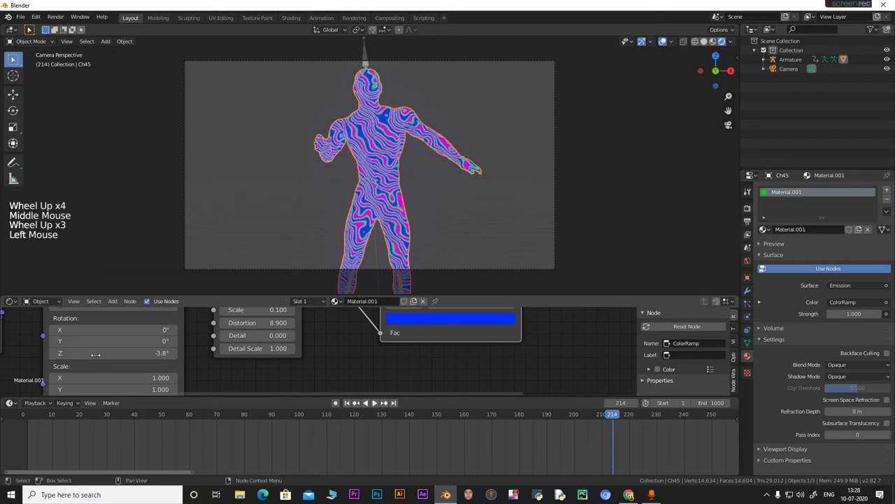
double_click(112, 356)
type("0")
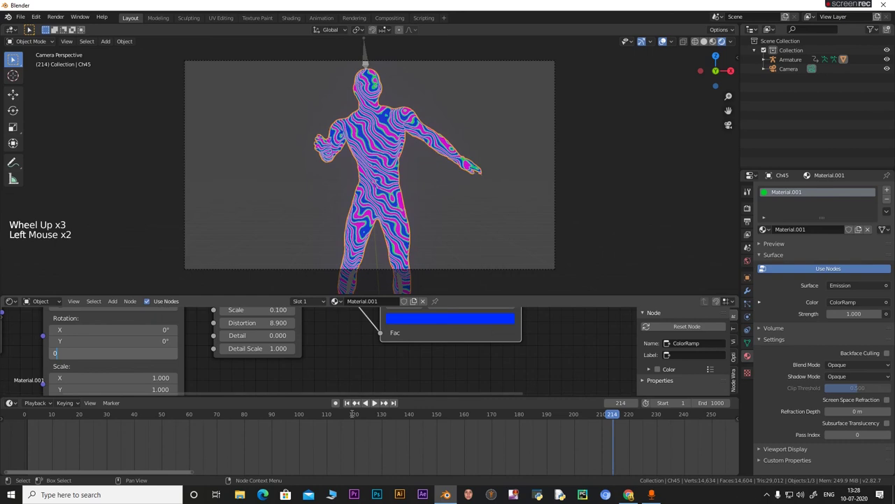
left_click(420, 393)
left_click(347, 404)
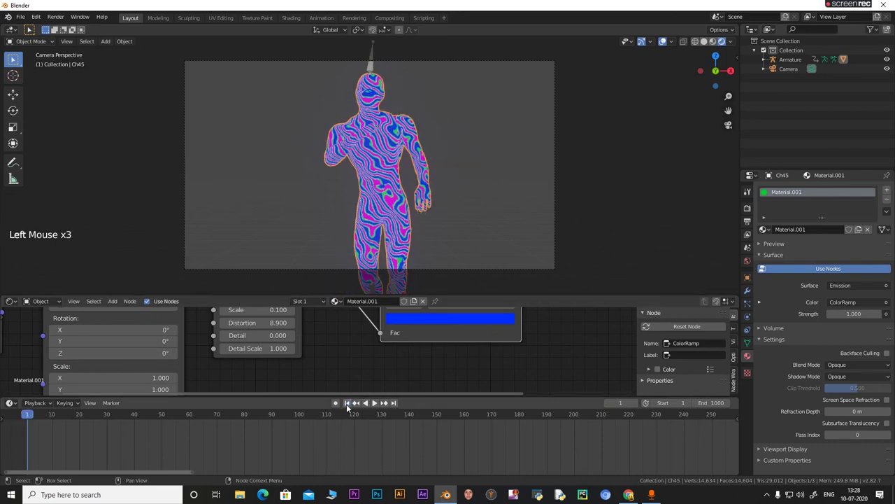
left_click(25, 414)
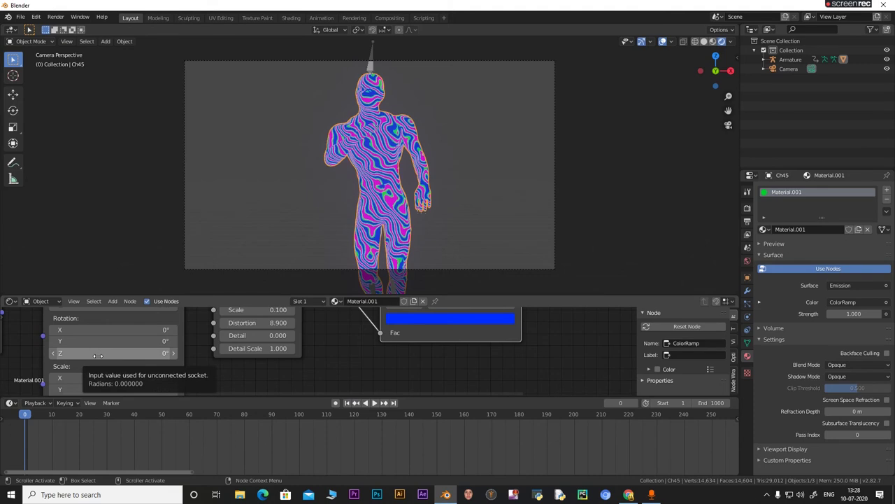
key("i")
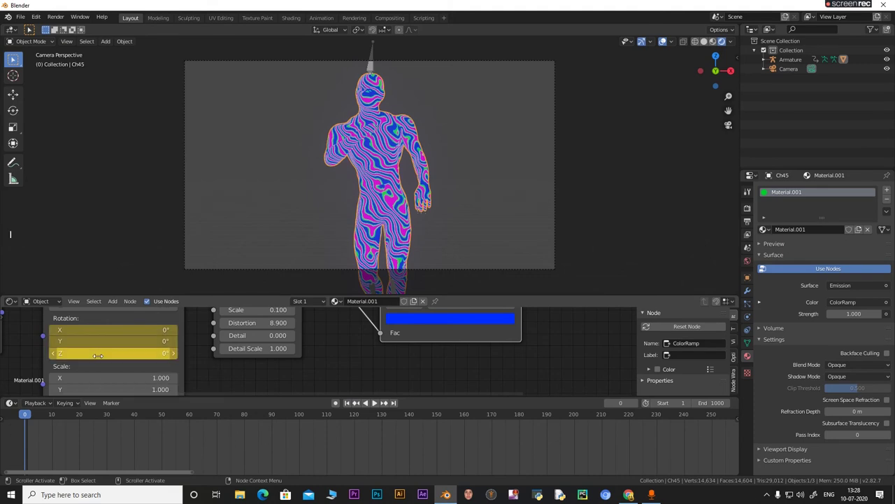
At frame 1000 keyframe Z rotation as 360*10 (3600°), then play from the start.
left_click(393, 403)
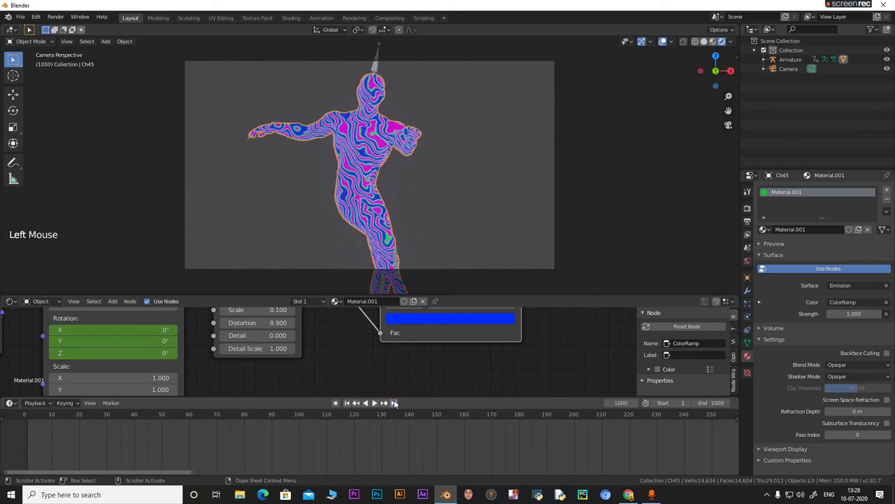
double_click(128, 353)
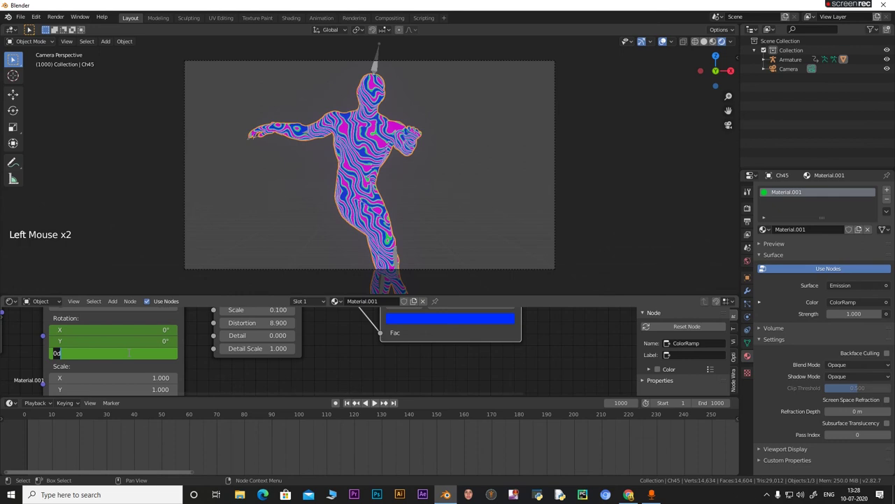
type("360")
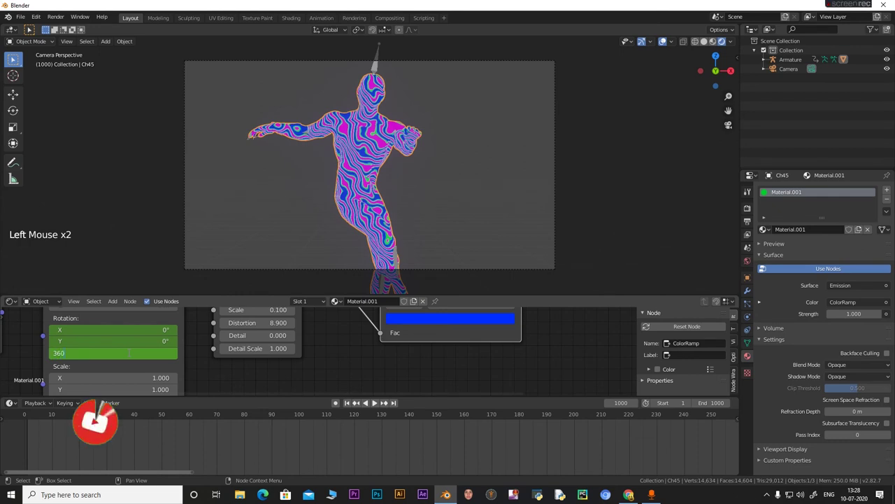
type("*10")
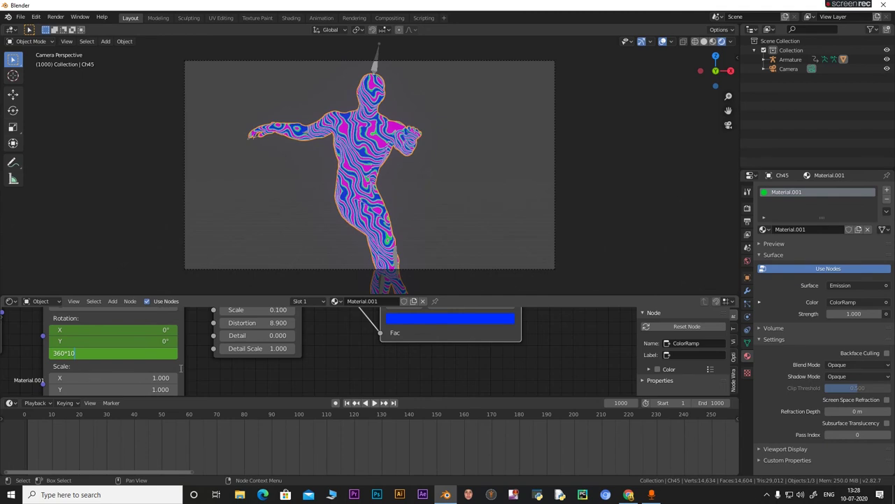
key("Return")
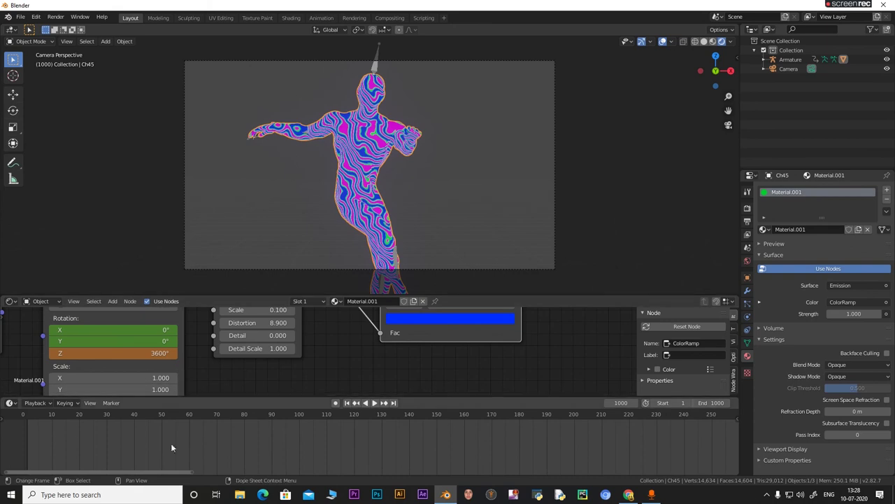
left_click(348, 403)
key("space")
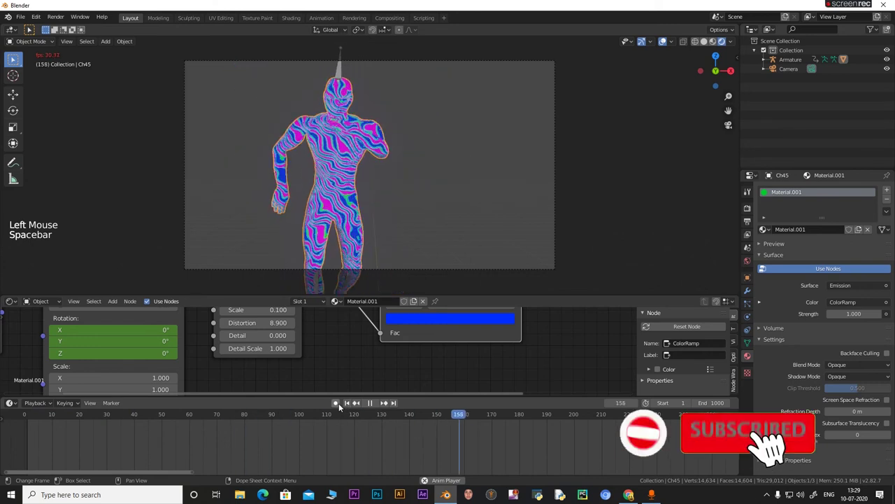
Stop playback and bring the Emission node into view in the node editor.
key("space")
scroll(374, 372, "down", 4)
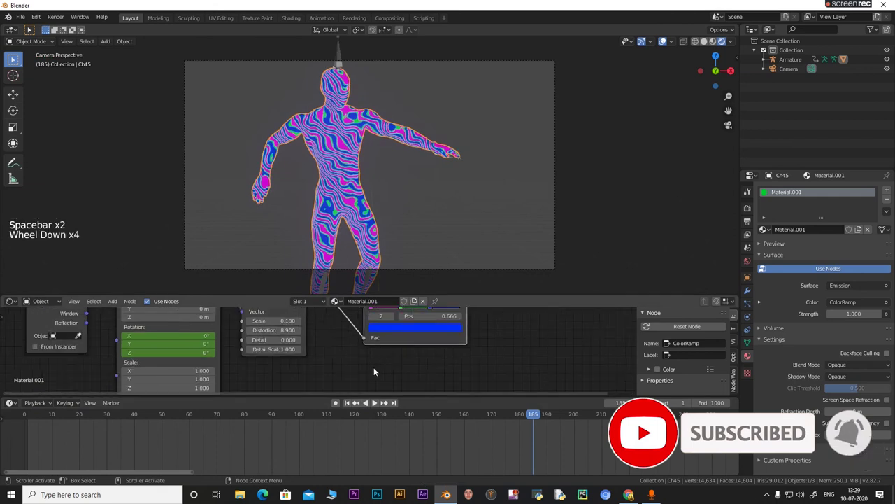
scroll(374, 371, "down", 10)
middle_click_drag(446, 326, 410, 326)
scroll(461, 323, "up", 13)
middle_click_drag(553, 356, 398, 370)
scroll(336, 369, "up", 4)
Set the Emission node's Strength to 8.
left_click_drag(349, 363, 396, 363)
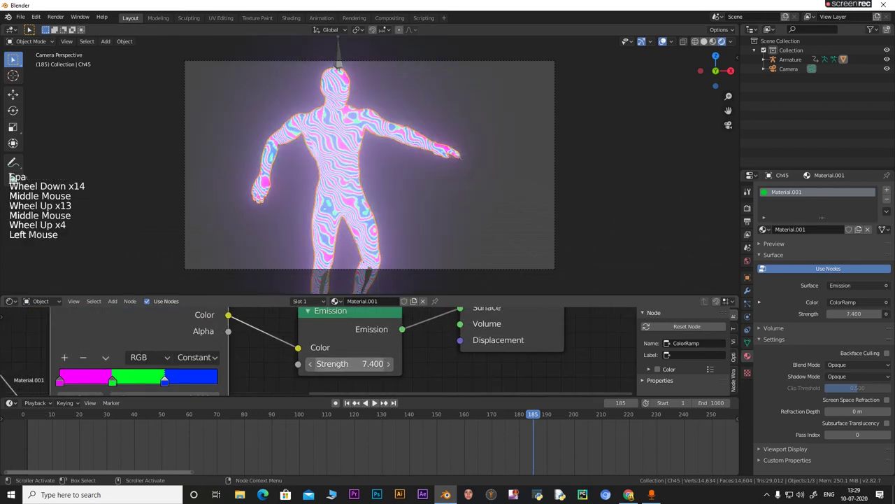
left_click(365, 363)
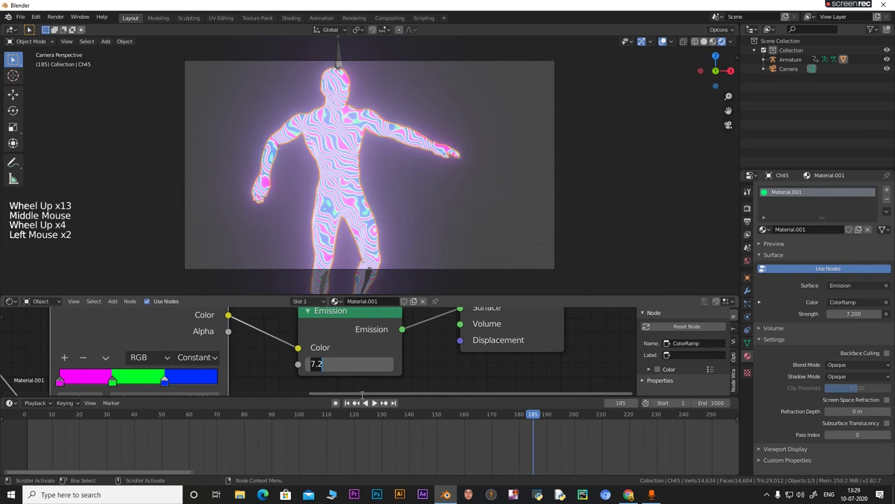
type("6")
key("Return")
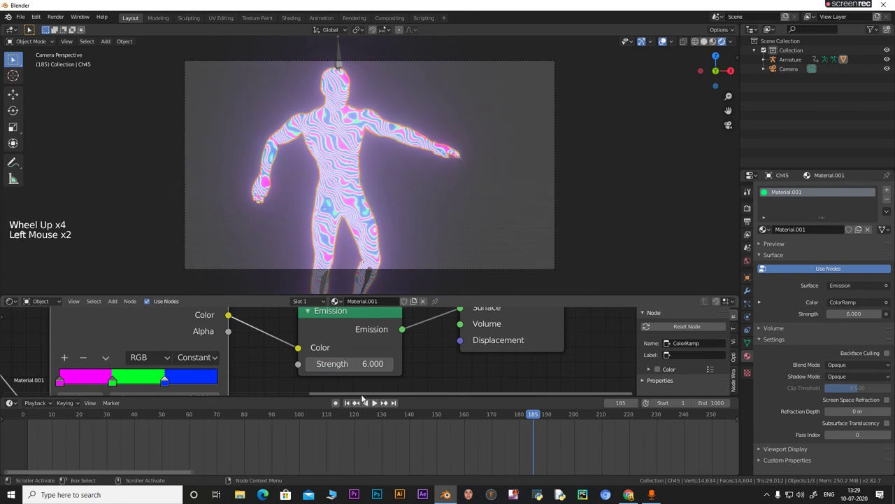
key("KP_8")
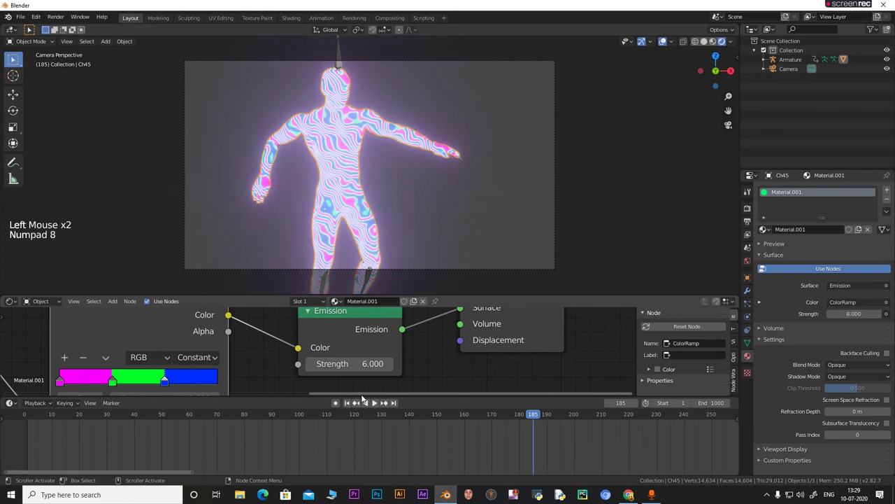
left_click(365, 369)
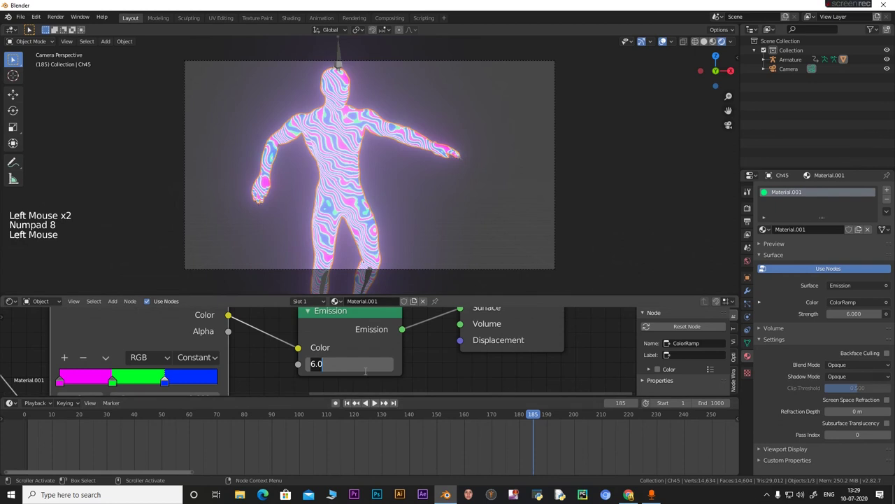
key("Return")
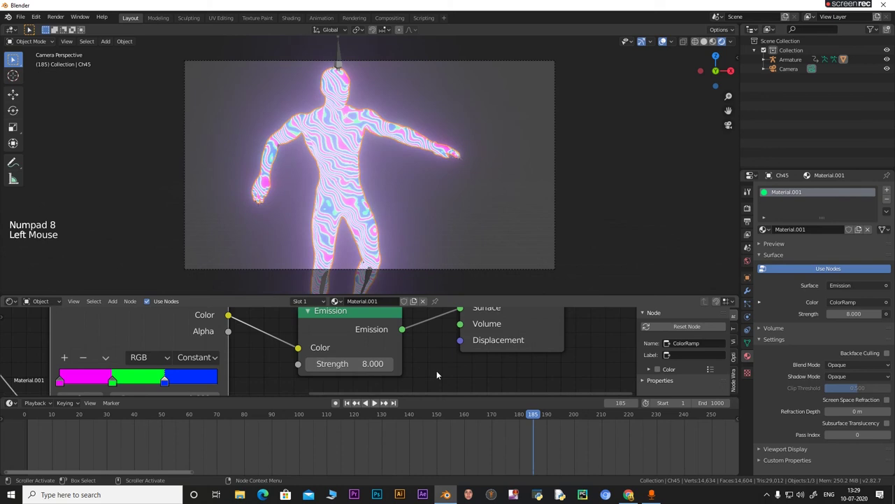
scroll(412, 367, "down", 4)
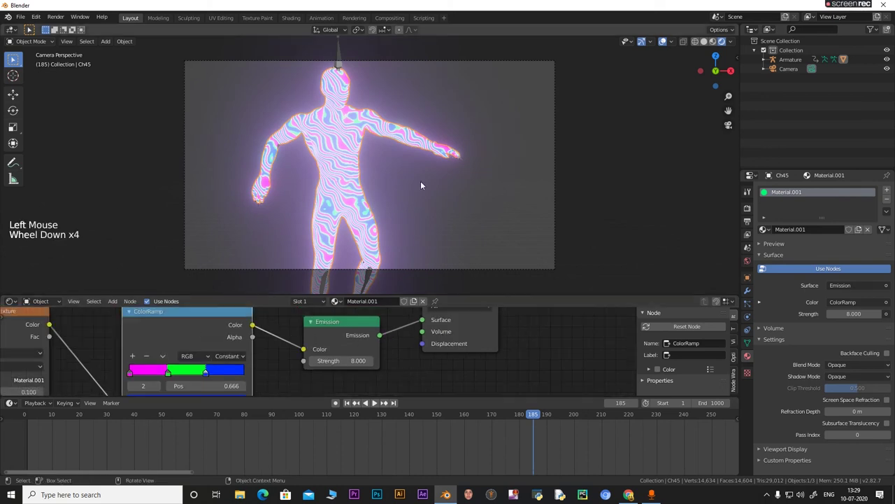
Close the node editor so the 3D viewport fills the window, and orbit the view.
scroll(385, 189, "down", 5)
scroll(385, 189, "up", 4)
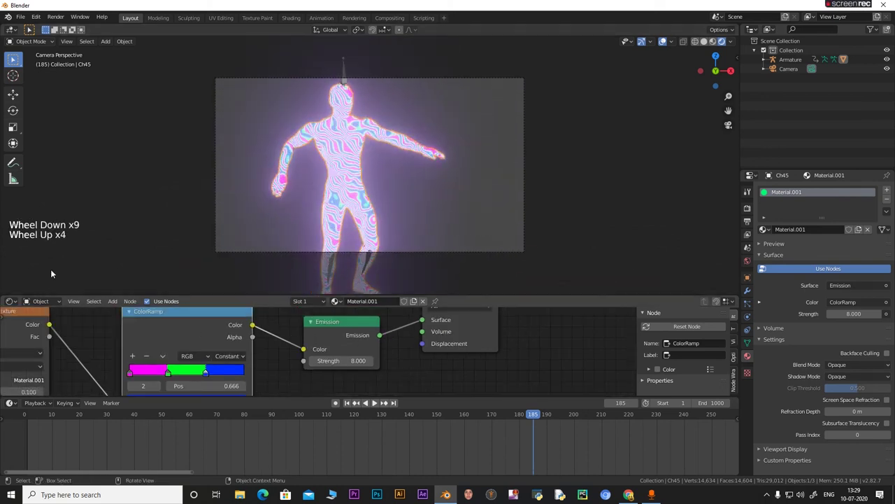
left_click(371, 161)
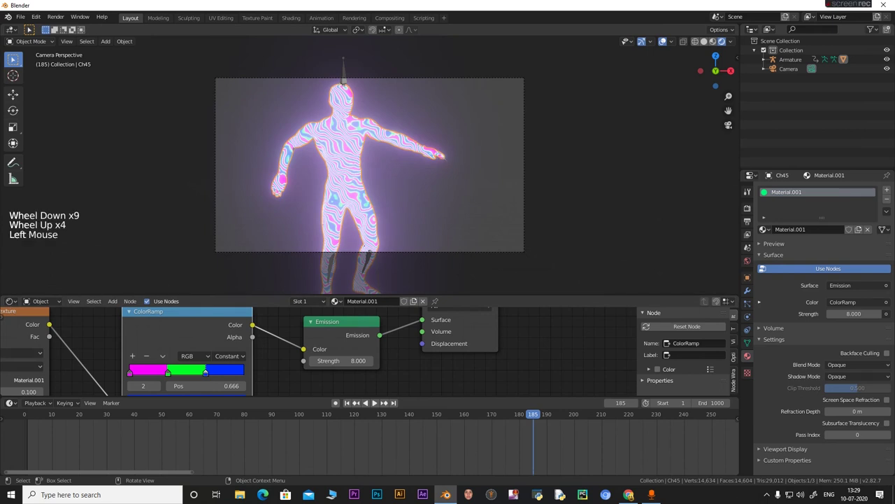
left_click_drag(371, 161, 371, 161)
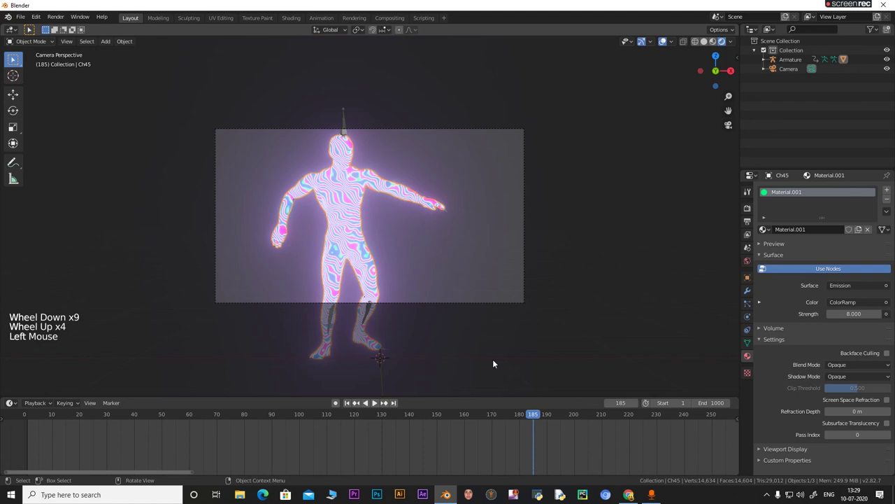
scroll(415, 229, "down", 4)
middle_click_drag(454, 245, 410, 265)
scroll(348, 231, "down", 3)
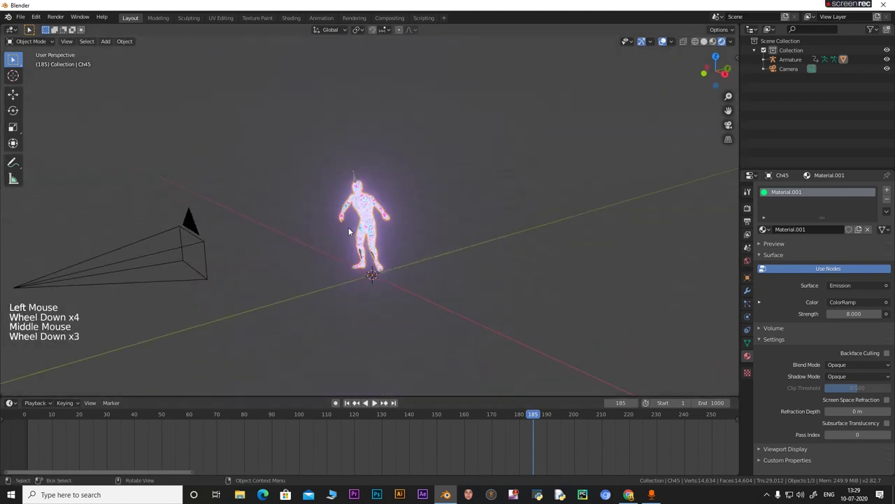
Add a Plane mesh, scale it up into a large floor, and enter Edit Mode.
key("shift+a")
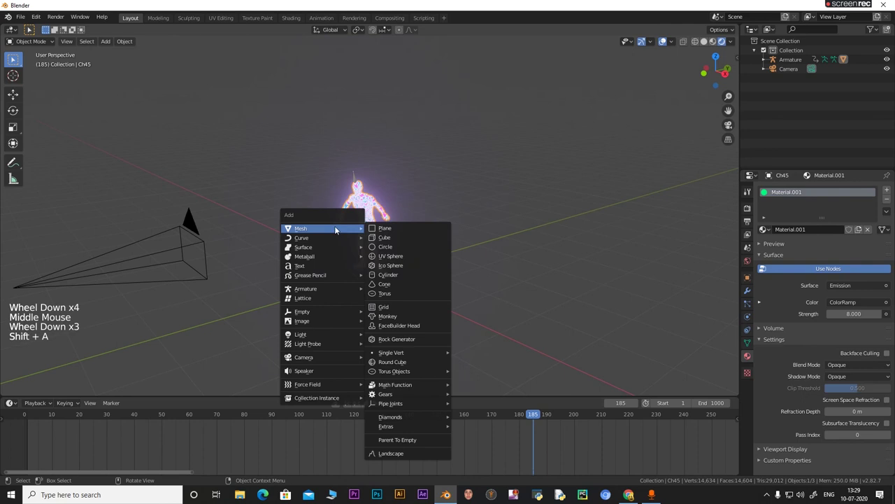
left_click(394, 230)
scroll(385, 294, "down", 3)
middle_click_drag(381, 293, 360, 292)
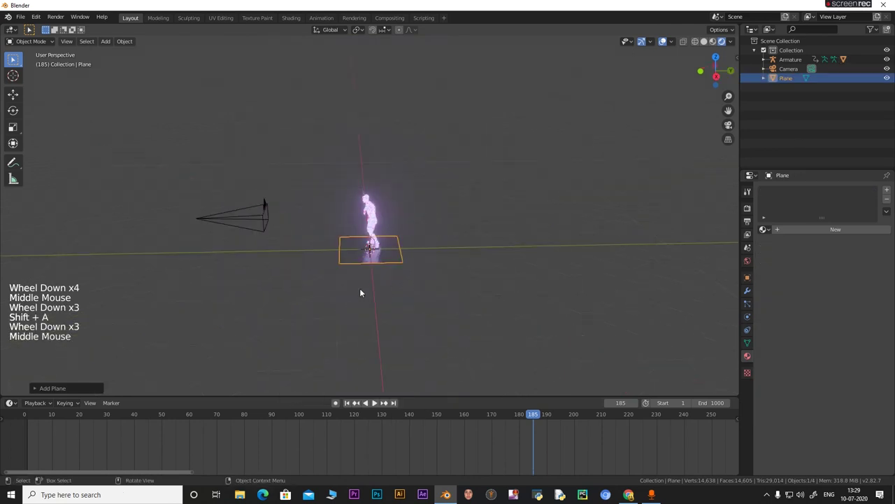
key("s")
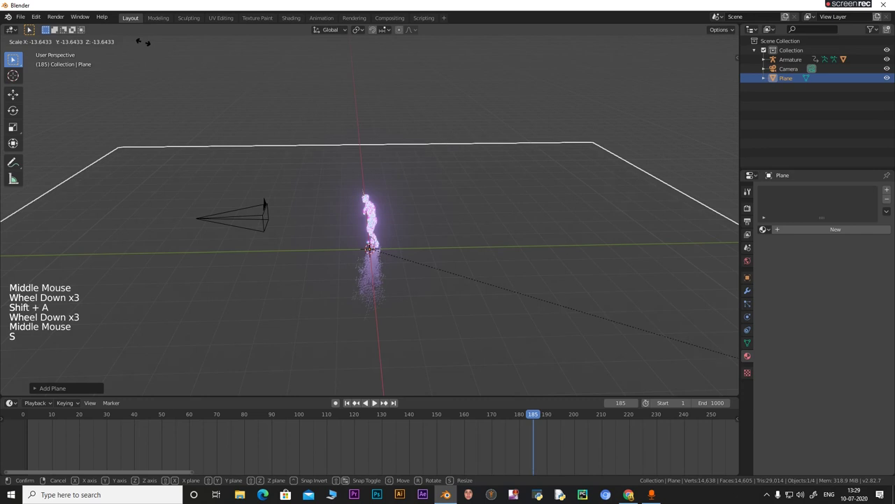
left_click(590, 325)
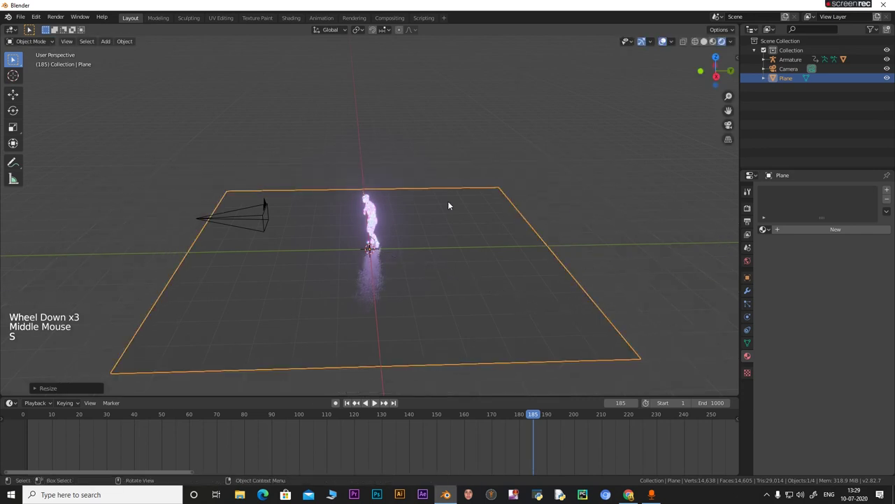
key("Tab")
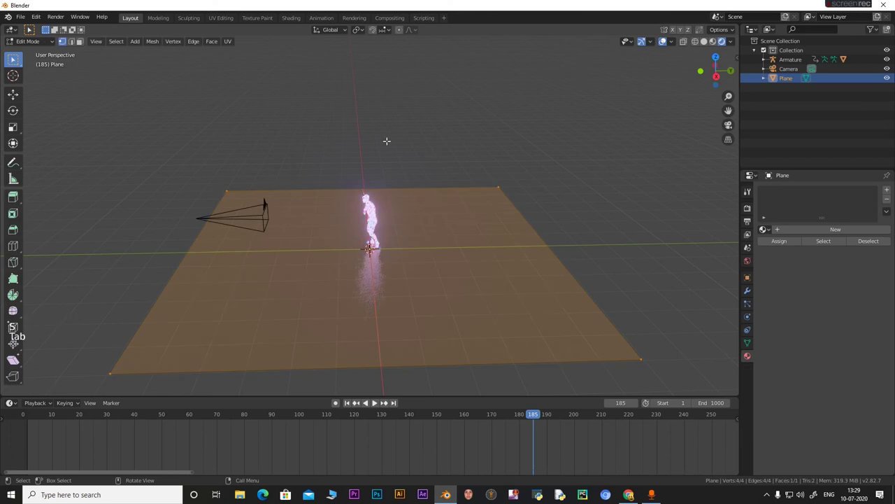
Extrude the plane's back and right edges straight up along Z into two walls.
left_click(334, 172)
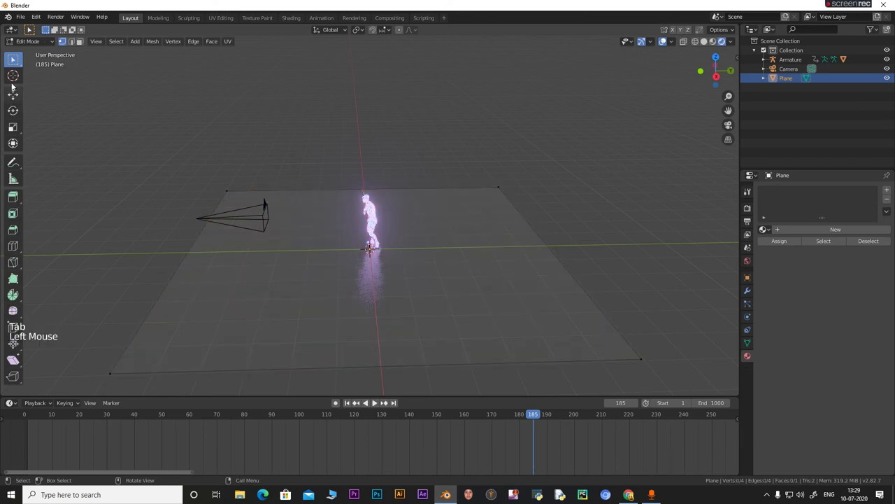
left_click(72, 42)
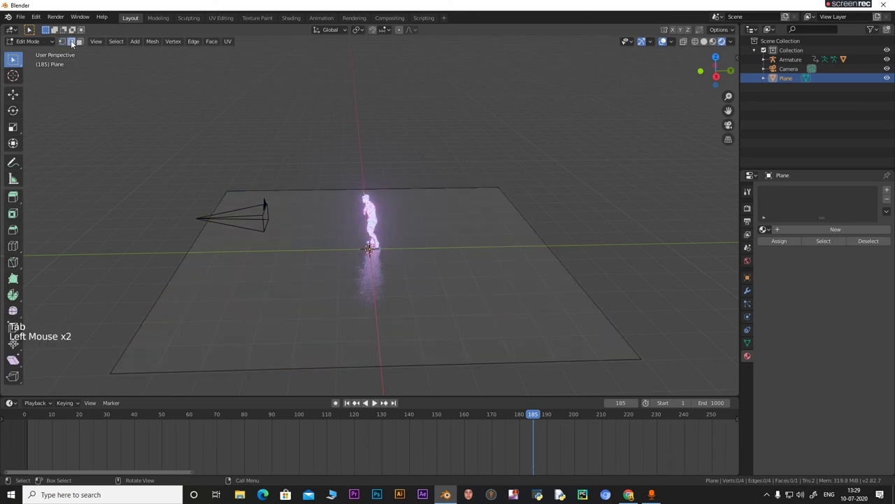
left_click(280, 186)
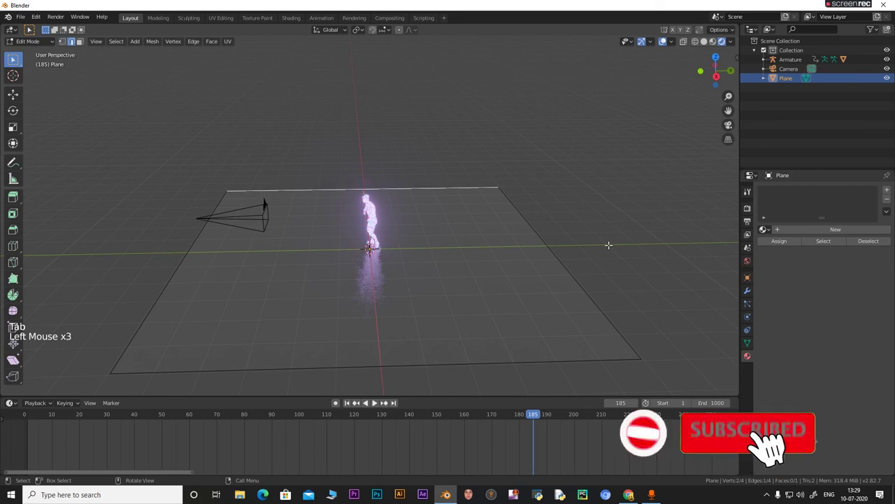
left_click(561, 262, "shift")
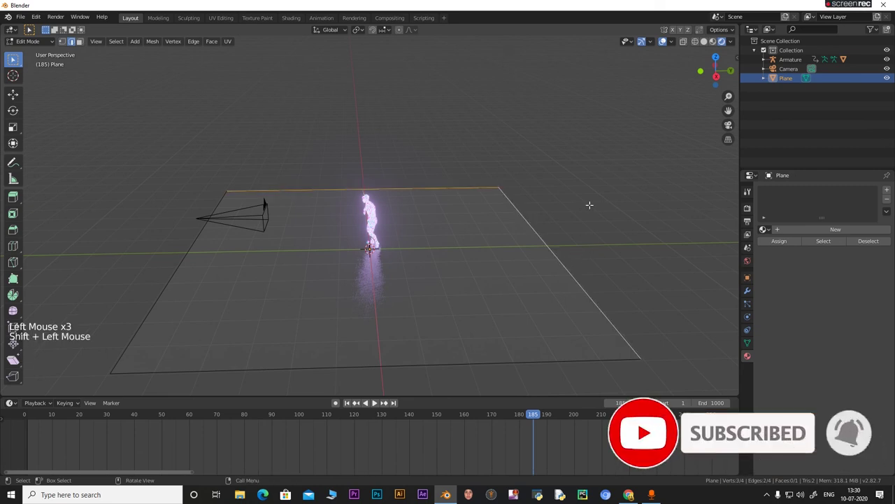
key("e")
key("z")
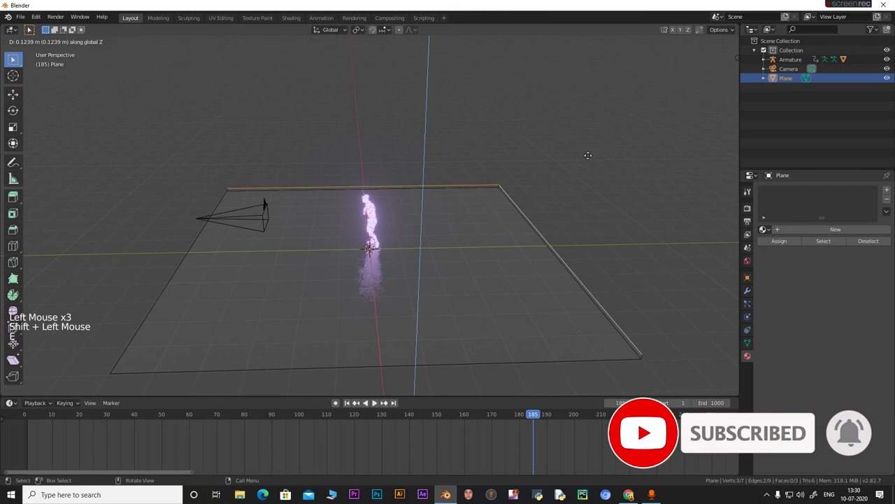
left_click(595, 214)
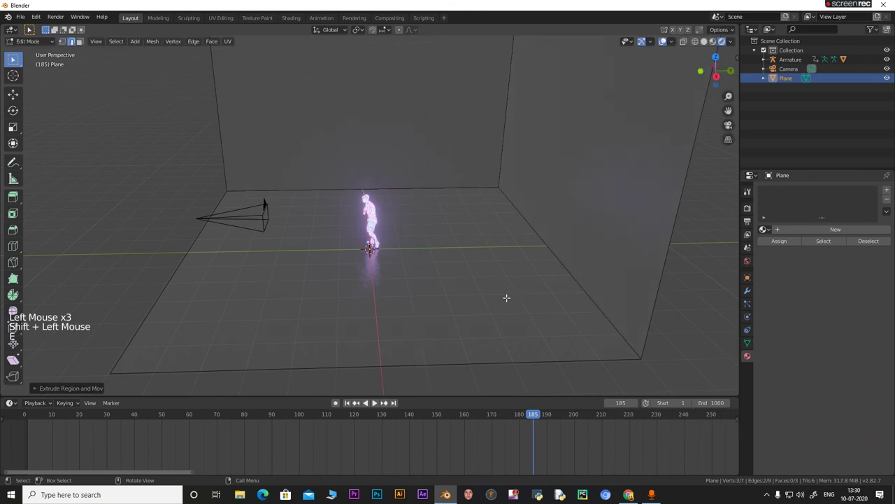
key("Tab")
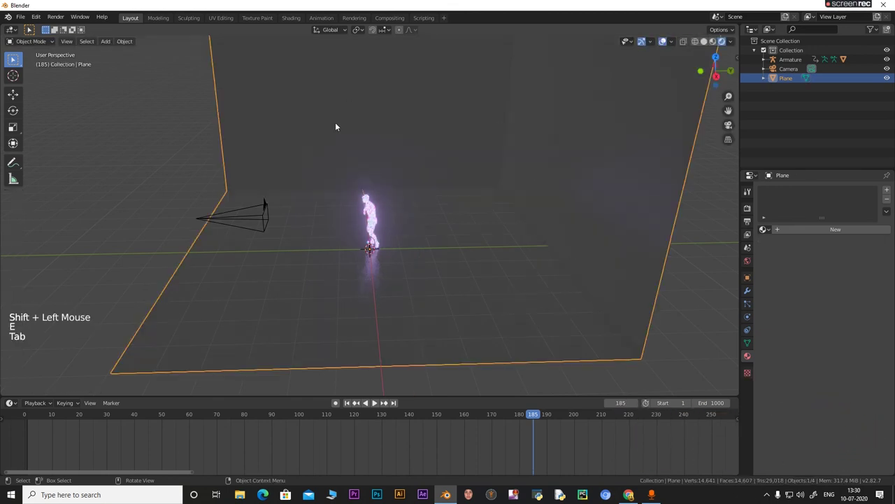
Apply level-3 subdivision (Ctrl+3) to smooth the corner plane into a curved backdrop.
key("ctrl+3")
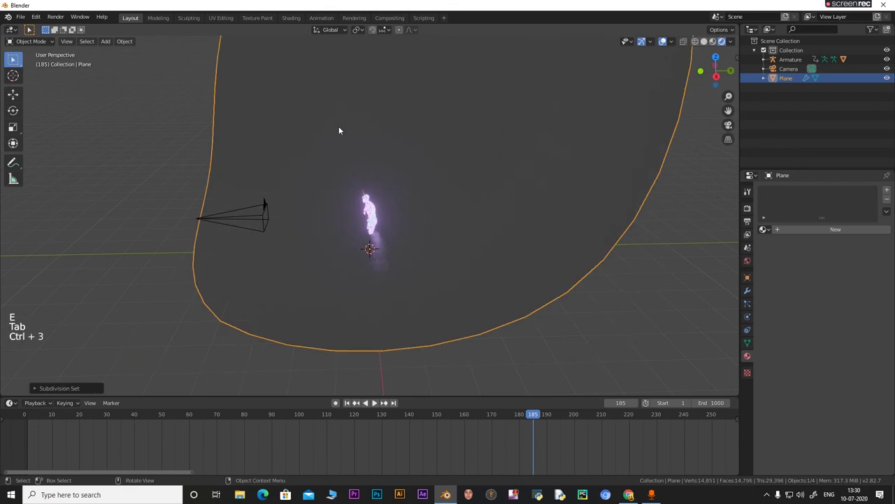
scroll(406, 264, "down", 3)
middle_click_drag(508, 316, 405, 250)
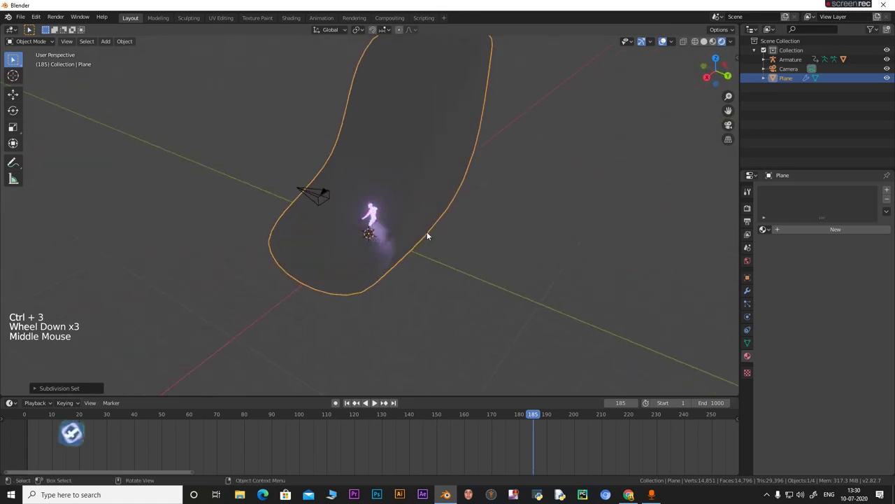
left_click(430, 265)
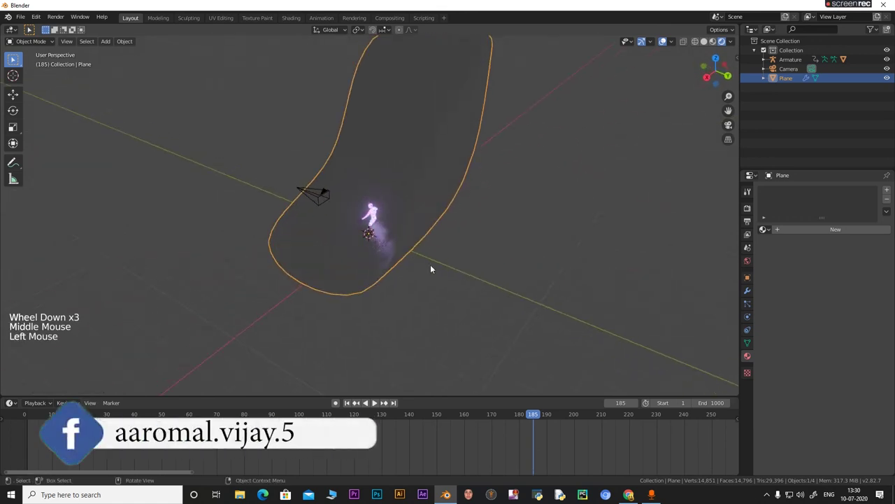
Scale the backdrop deeper along Y, then wider along X in front view.
key("s")
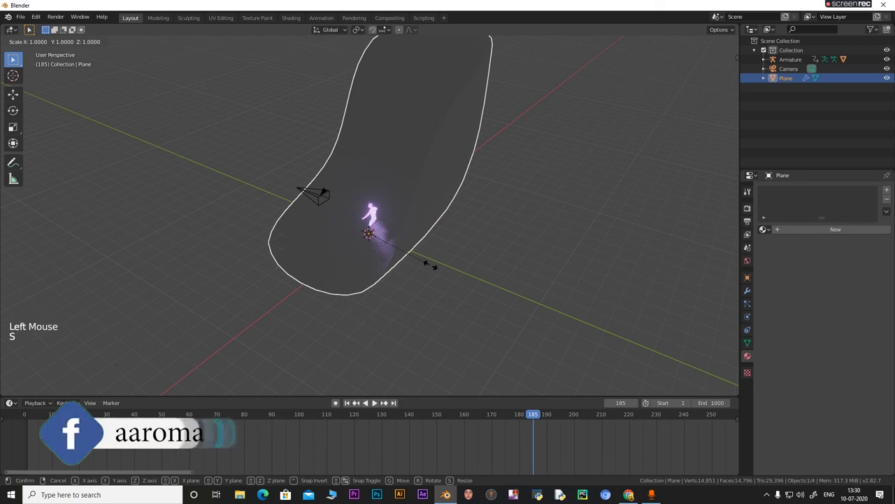
key("y")
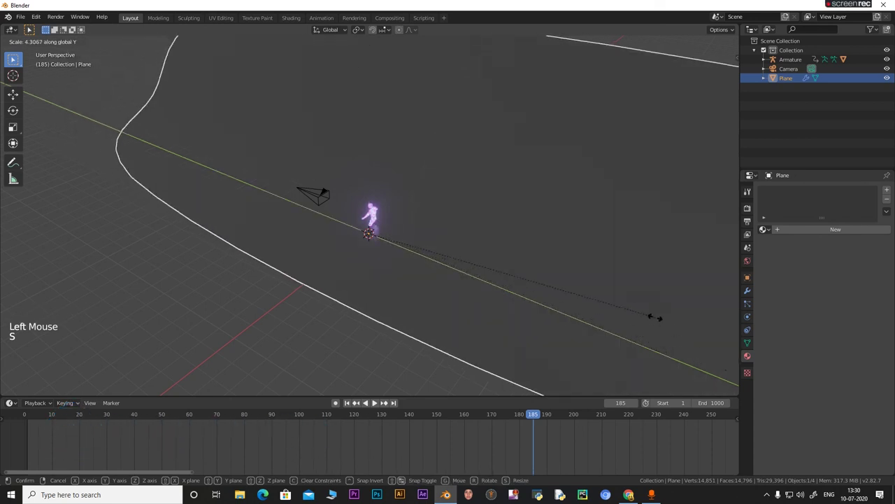
left_click(444, 276)
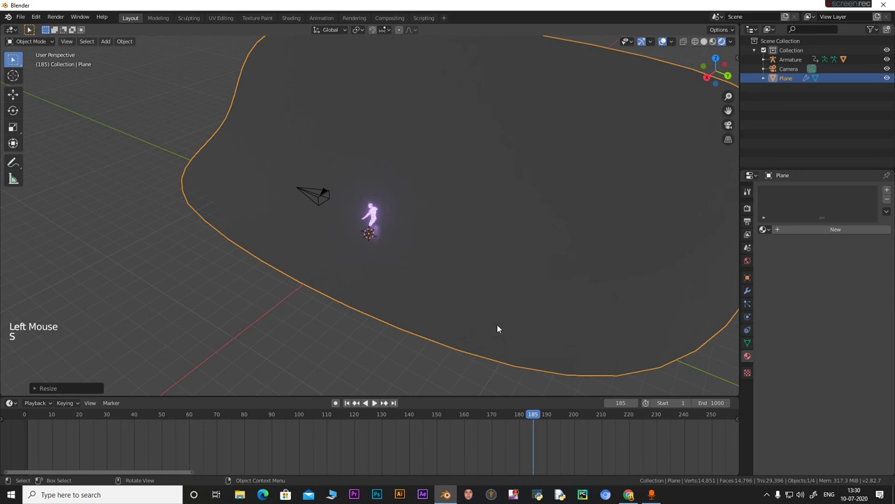
key("KP_1")
scroll(363, 225, "up", 5)
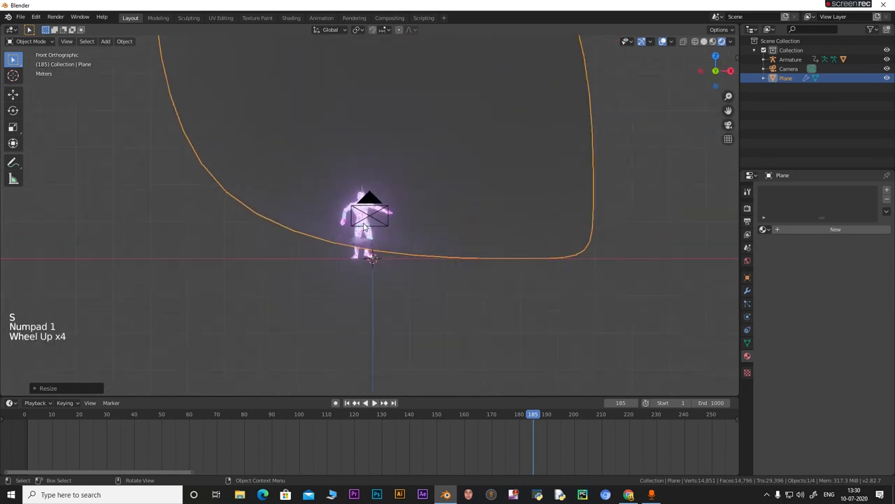
key("s")
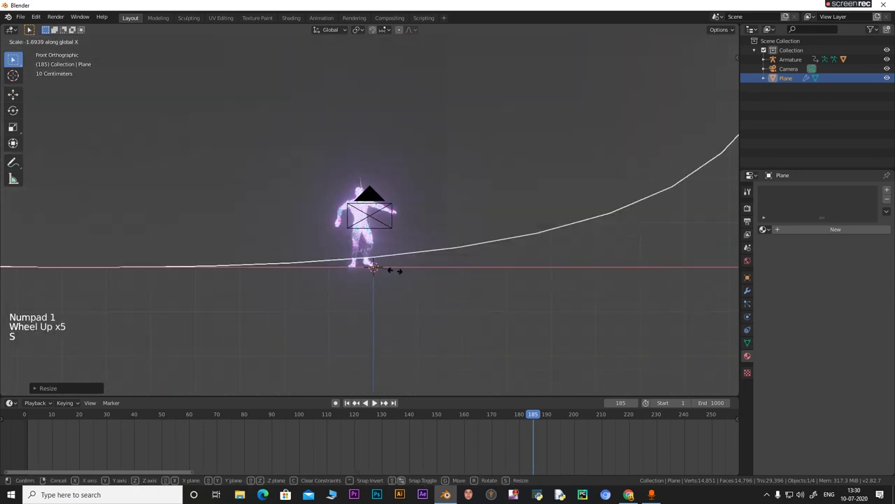
left_click(487, 294)
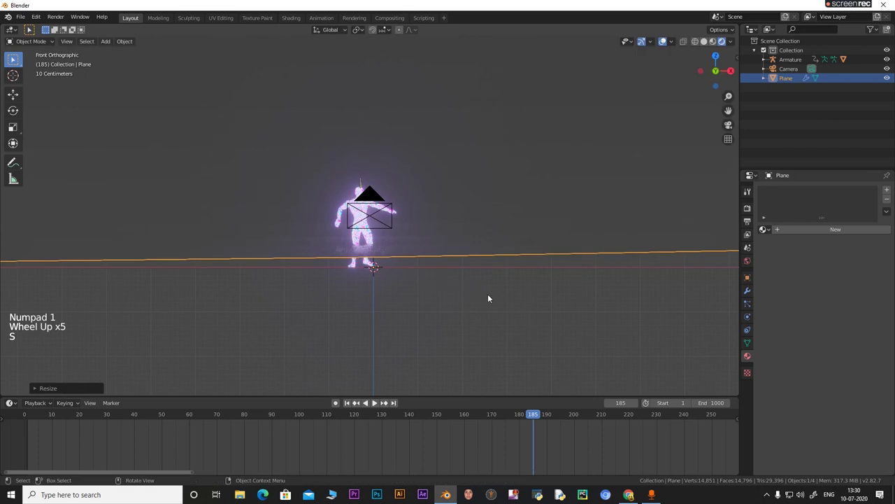
Lower the backdrop 0.44 m so its floor sits just beneath the dancer's feet.
key("g")
key("z")
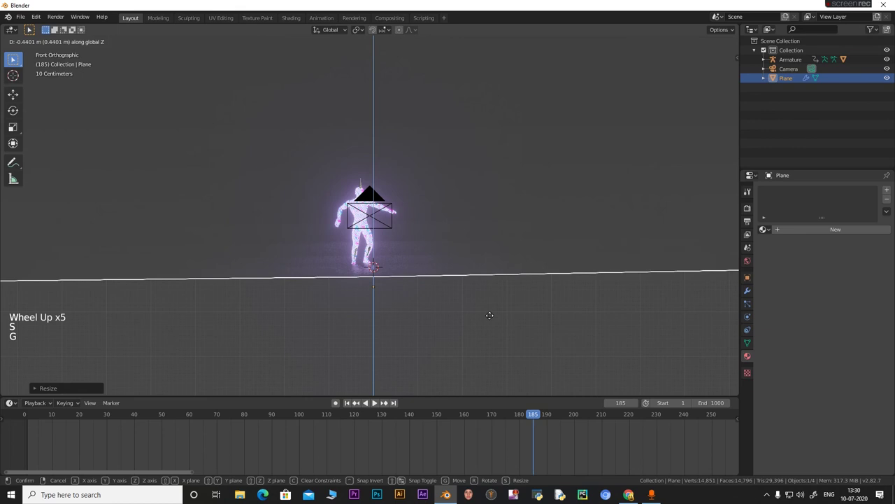
left_click(488, 315)
left_click(466, 330)
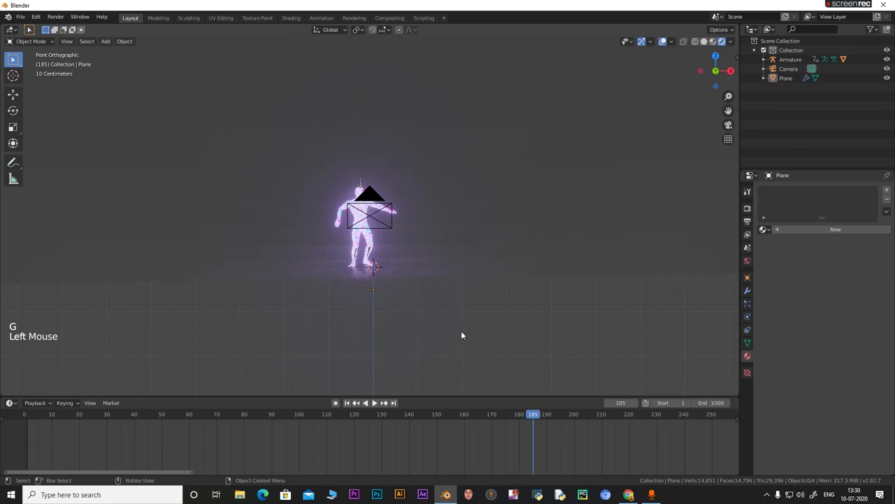
key("KP_0")
Give the backdrop a new material with black base colour and roughness 1.000.
scroll(353, 213, "up", 4)
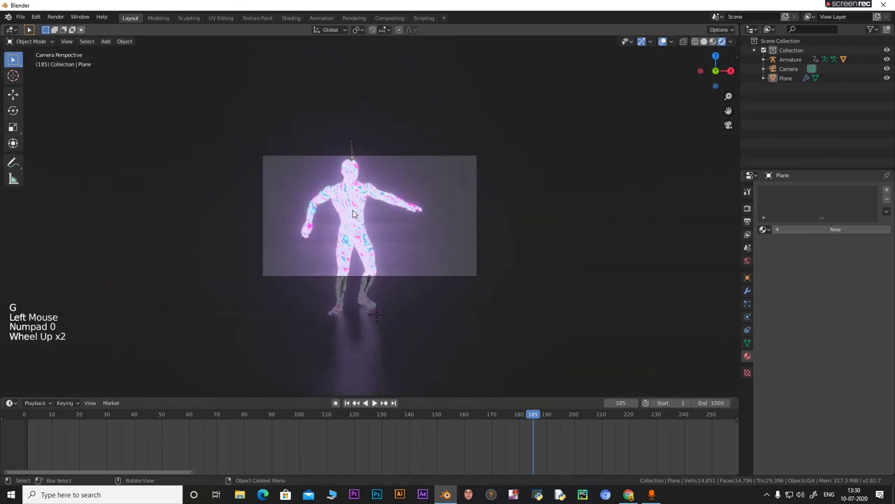
left_click(617, 278)
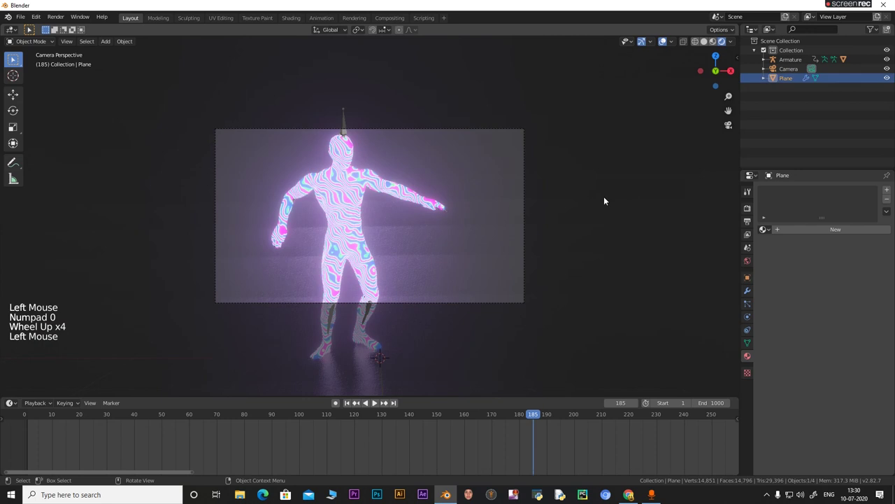
left_click(795, 229)
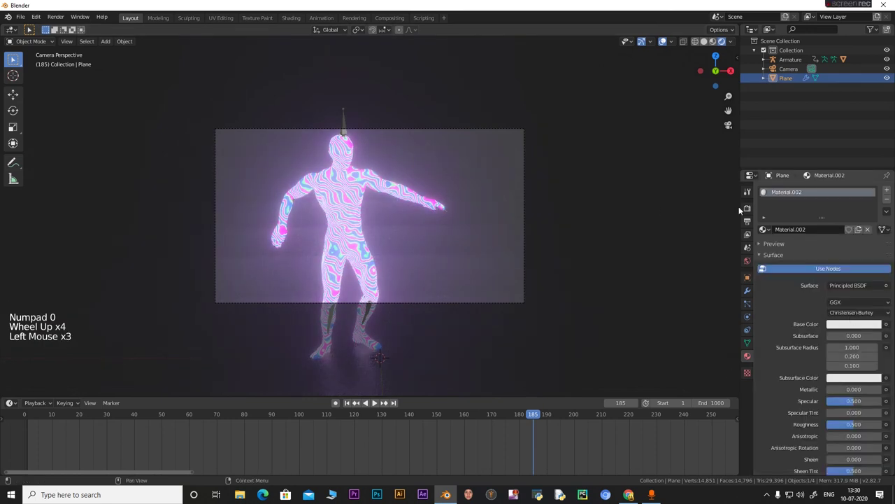
left_click(850, 324)
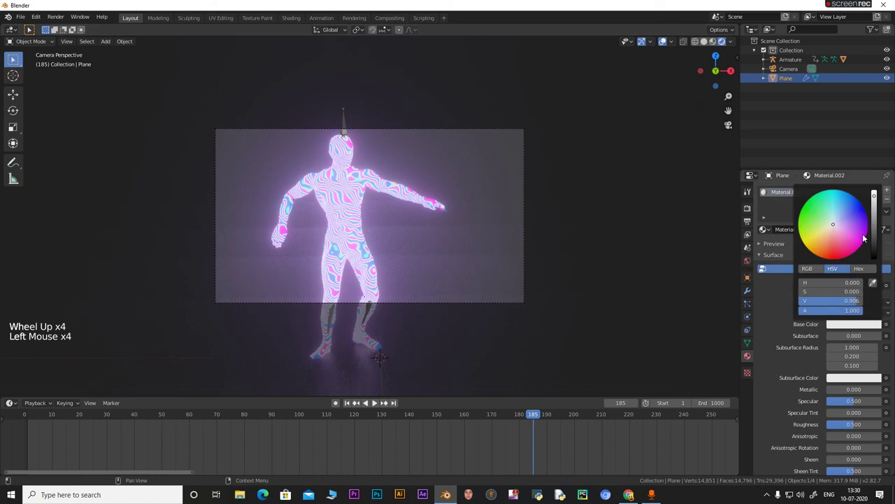
left_click_drag(874, 236, 873, 260)
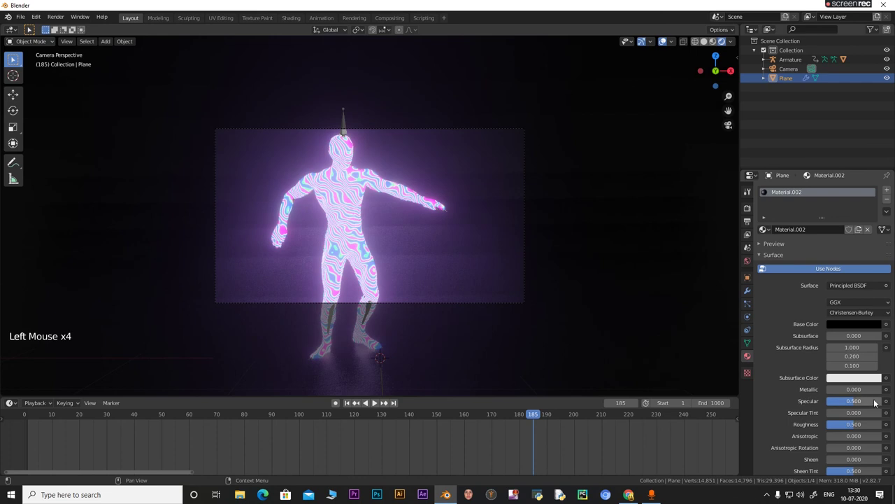
left_click_drag(843, 428, 883, 424)
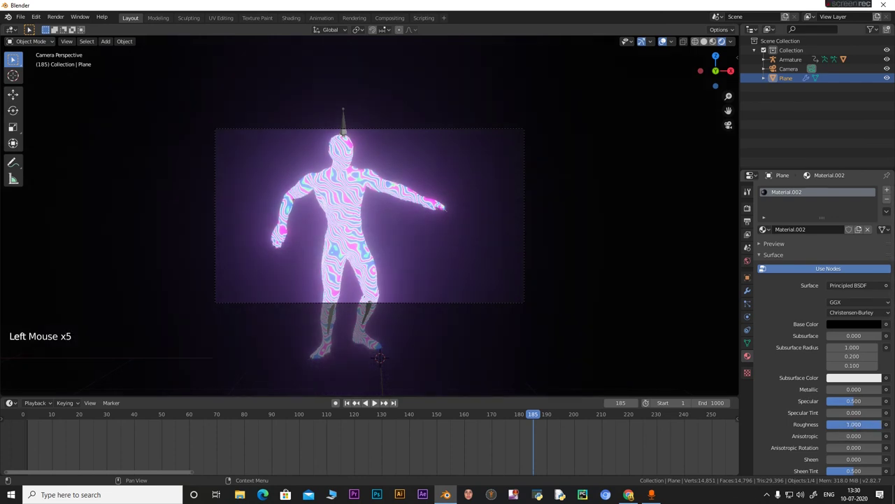
scroll(811, 429, "down", 9)
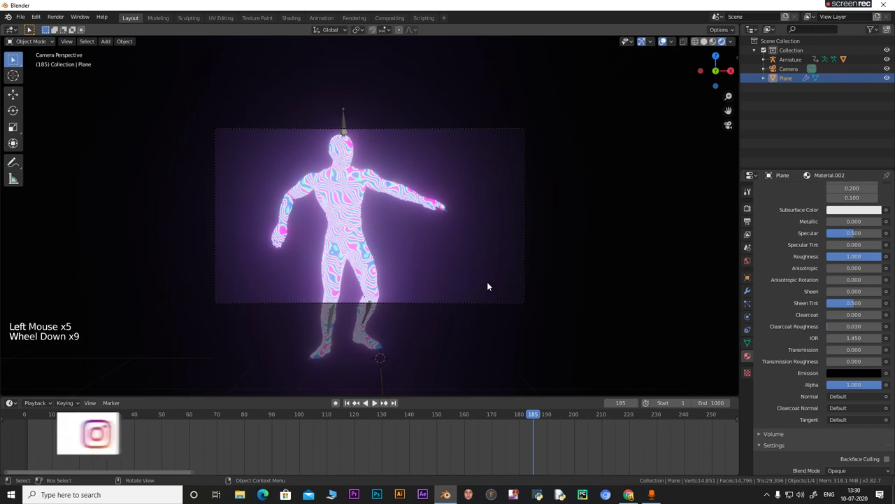
left_click(517, 302)
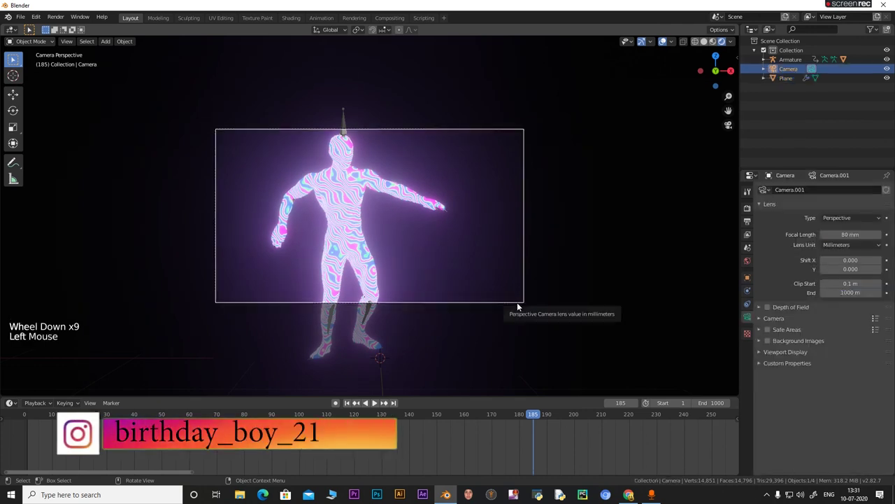
Move the camera to centre the glowing dancer in frame, then bring up the Output properties.
key("g")
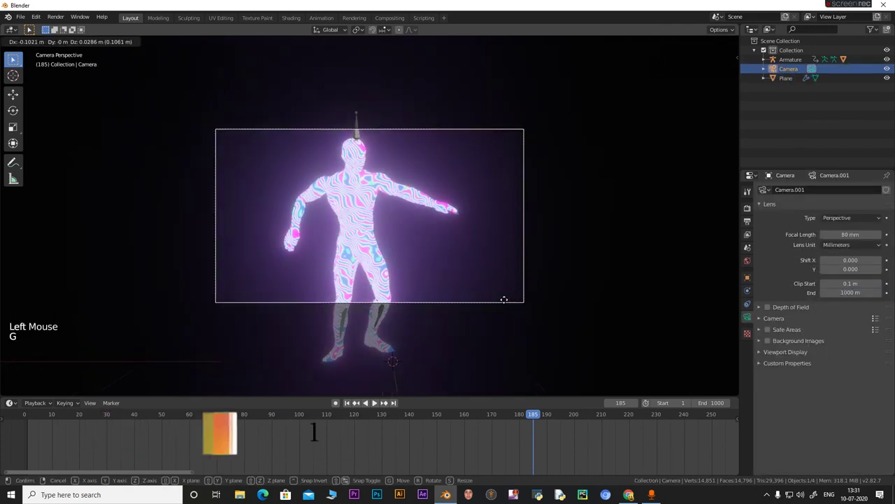
left_click(504, 299)
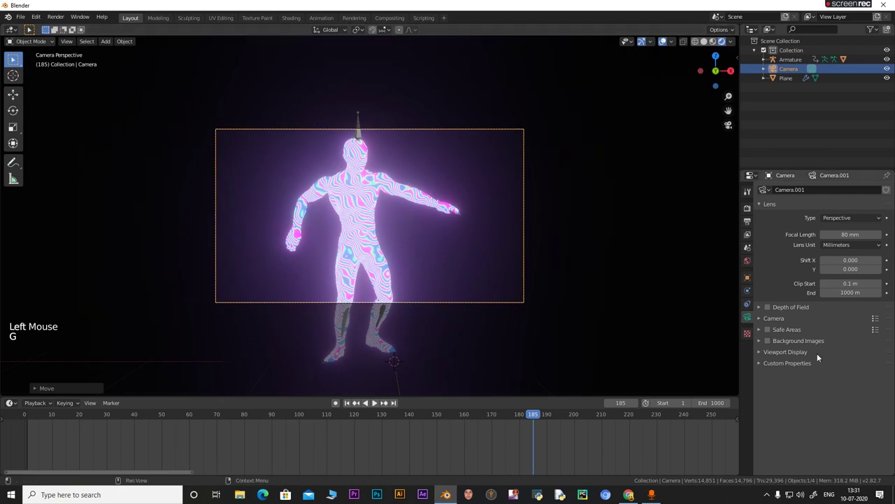
left_click(747, 191)
left_click(748, 209)
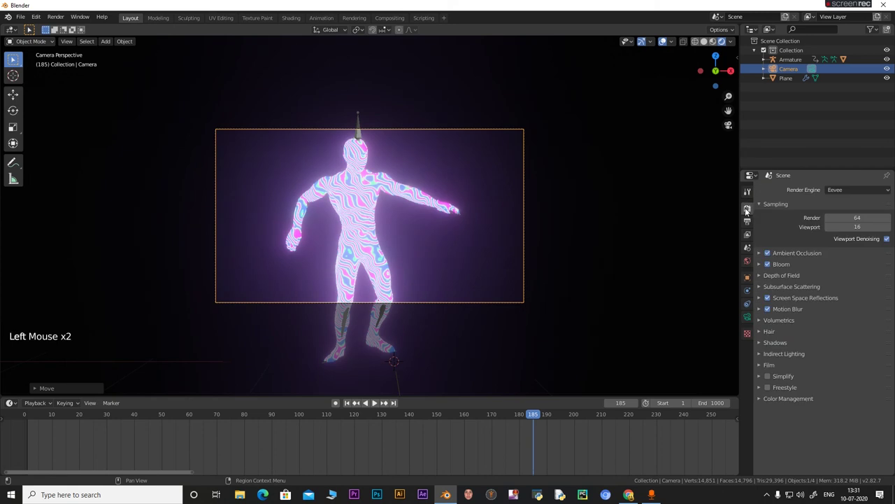
left_click(748, 221)
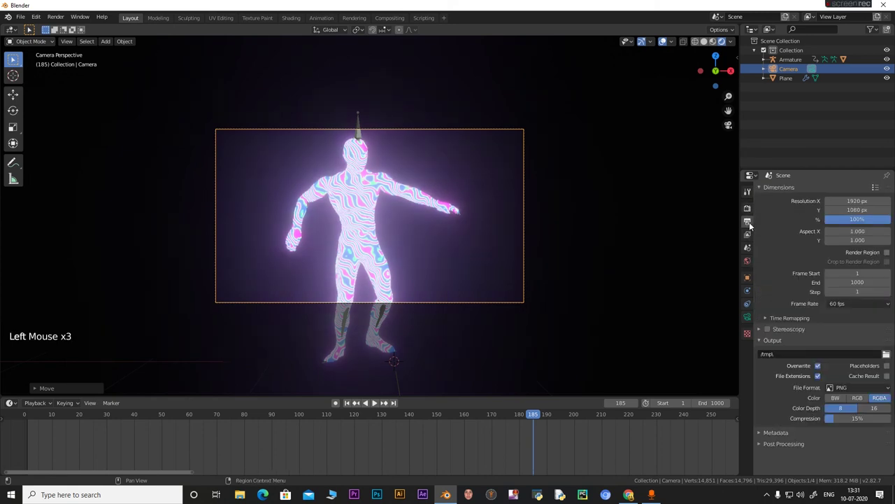
left_click(886, 354)
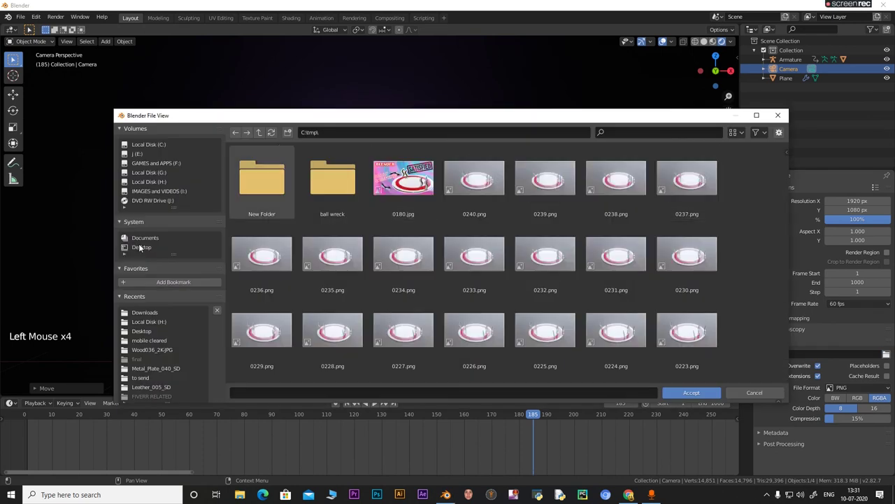
Set the output folder to Desktop and the file format to FFmpeg video.
left_click(140, 247)
left_click(692, 392)
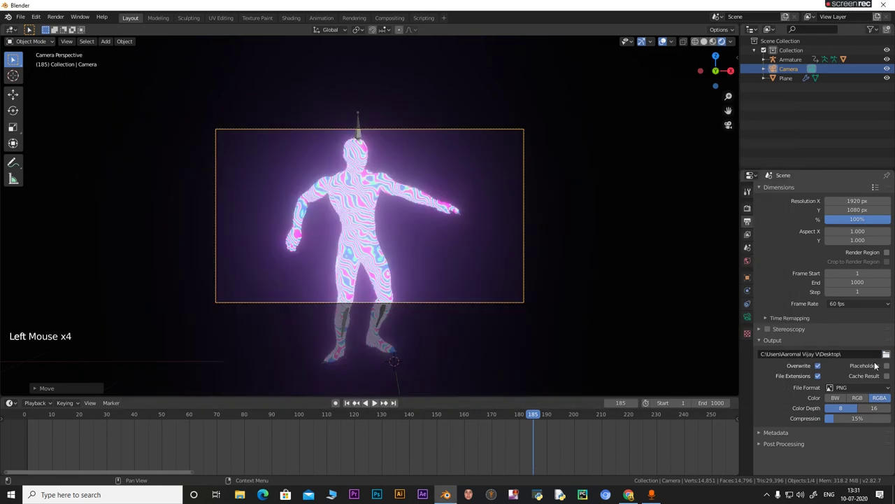
left_click(839, 388)
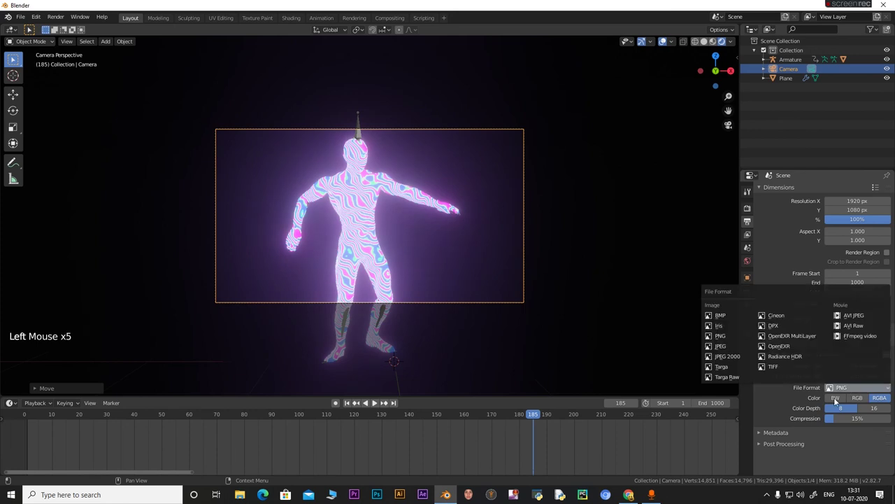
left_click(848, 338)
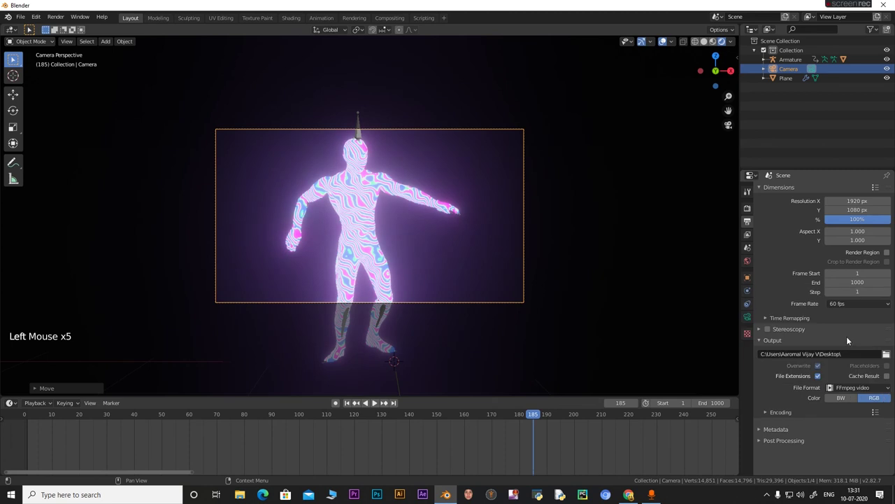
Set the encoding container to MPEG-4 and the output quality to High quality.
left_click(784, 412)
scroll(839, 392, "down", 2)
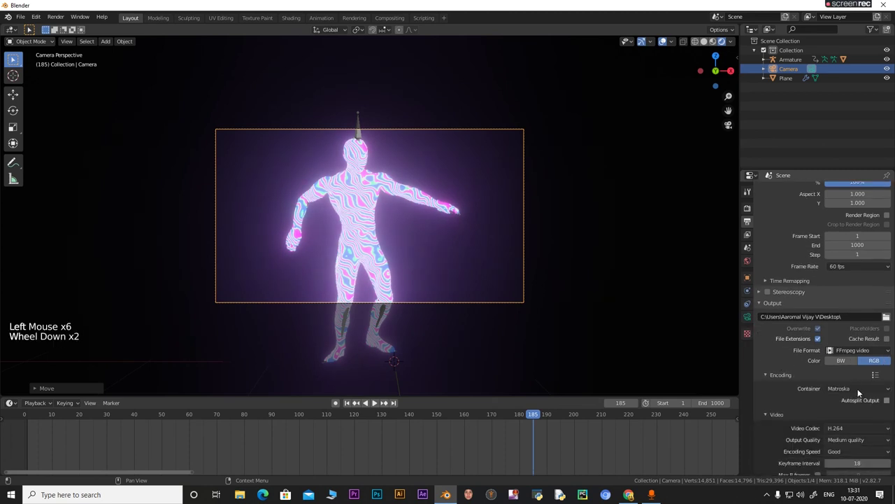
left_click(840, 392)
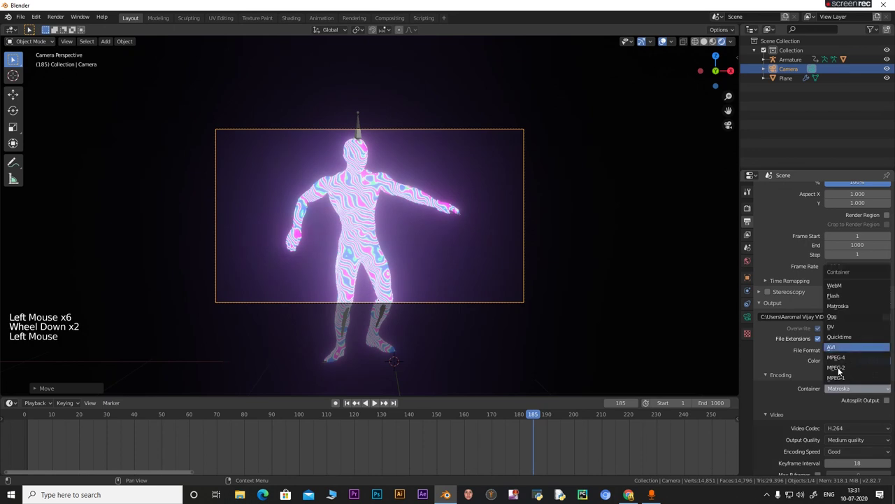
left_click(838, 358)
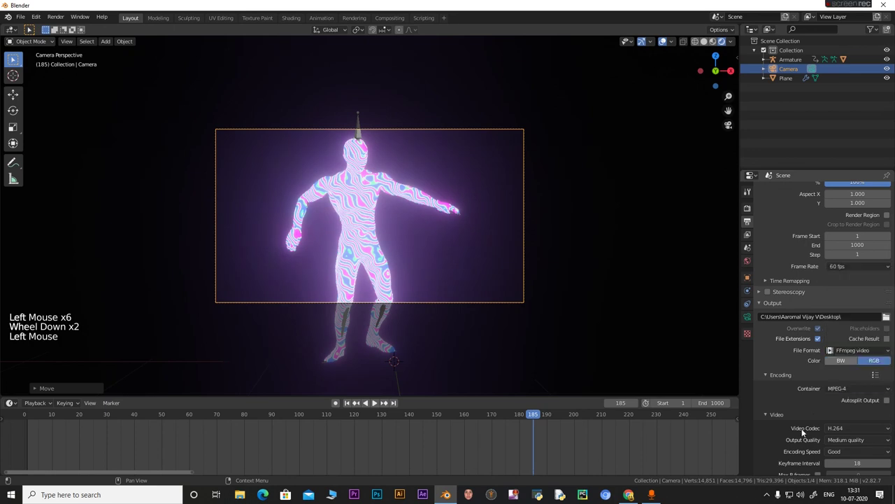
scroll(836, 427, "down", 2)
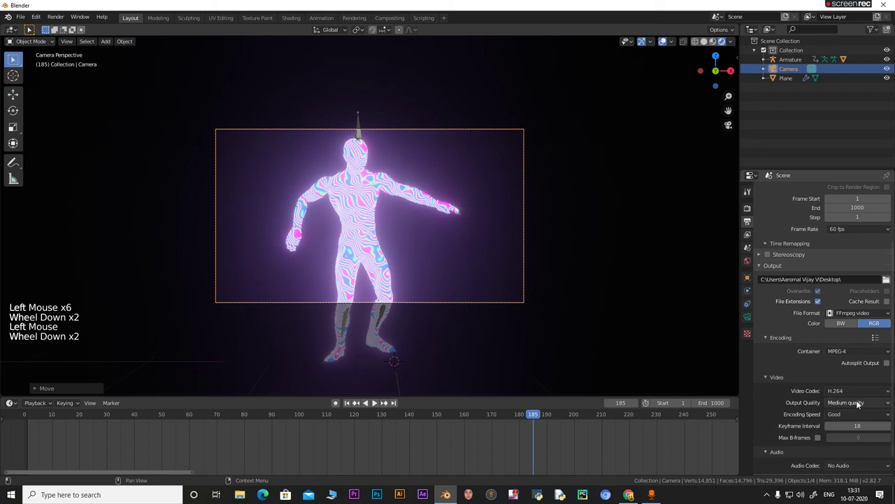
left_click(850, 402)
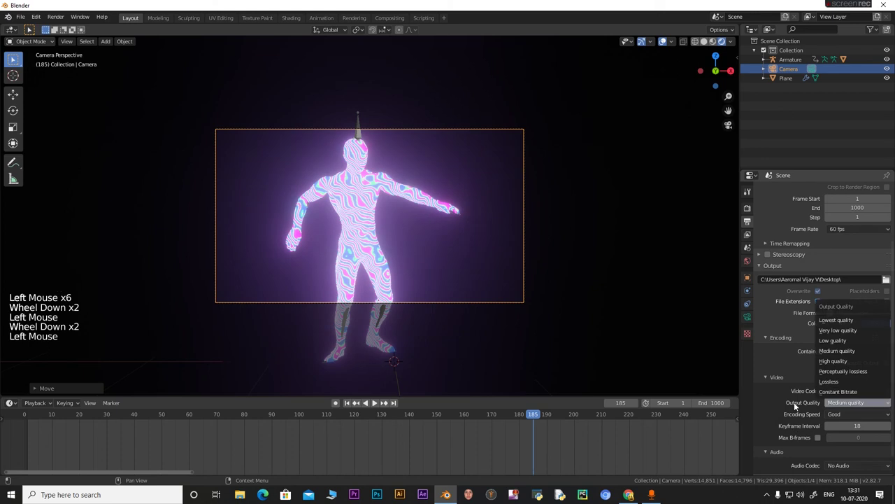
left_click(840, 402)
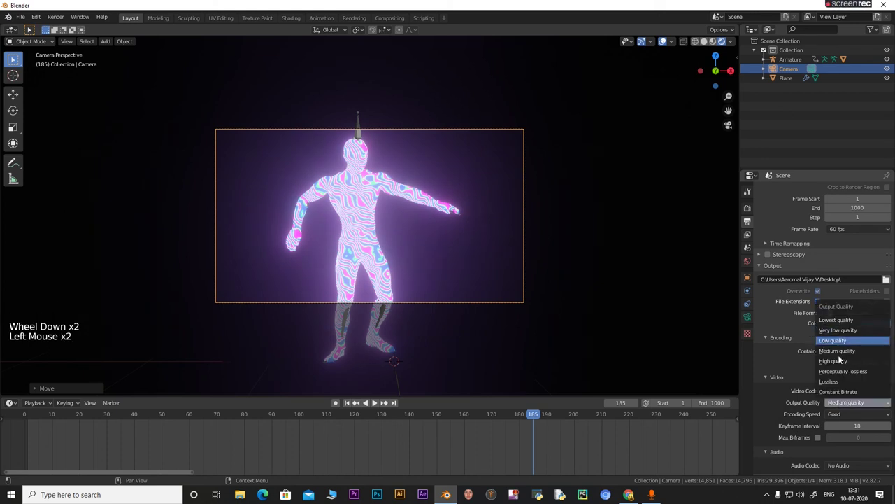
left_click(836, 361)
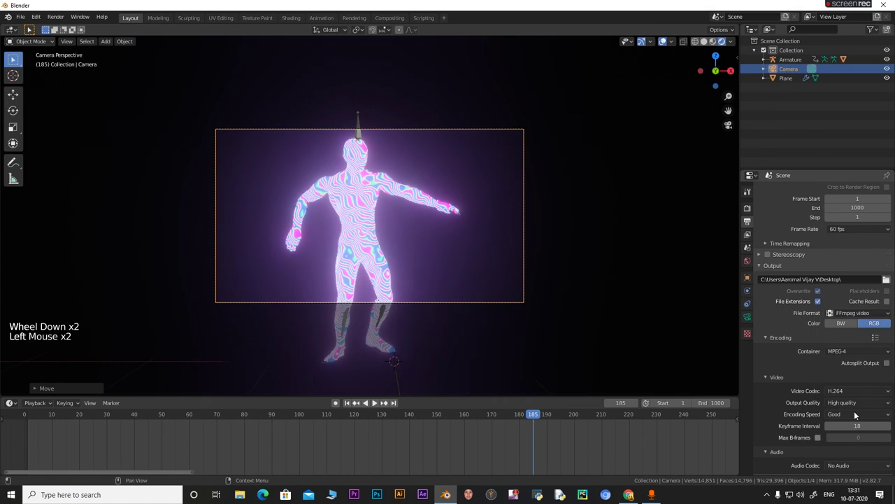
scroll(776, 450, "down", 3)
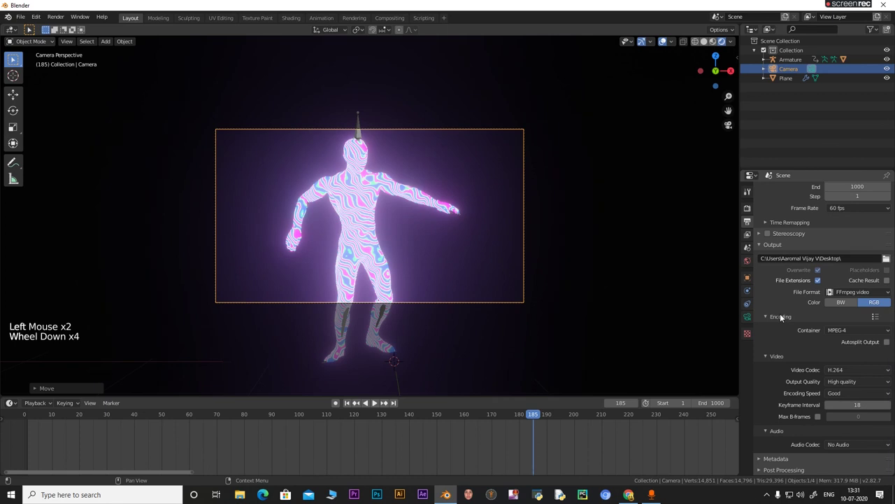
scroll(782, 319, "up", 1)
scroll(774, 266, "up", 5)
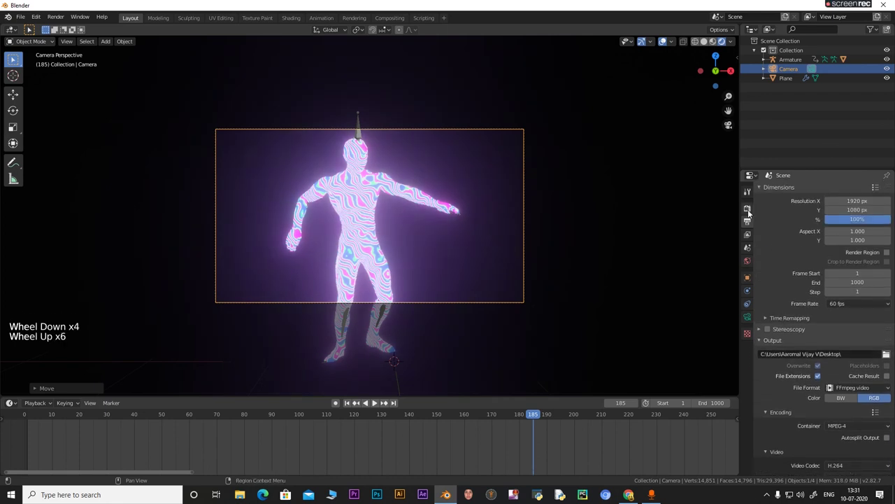
left_click(747, 208)
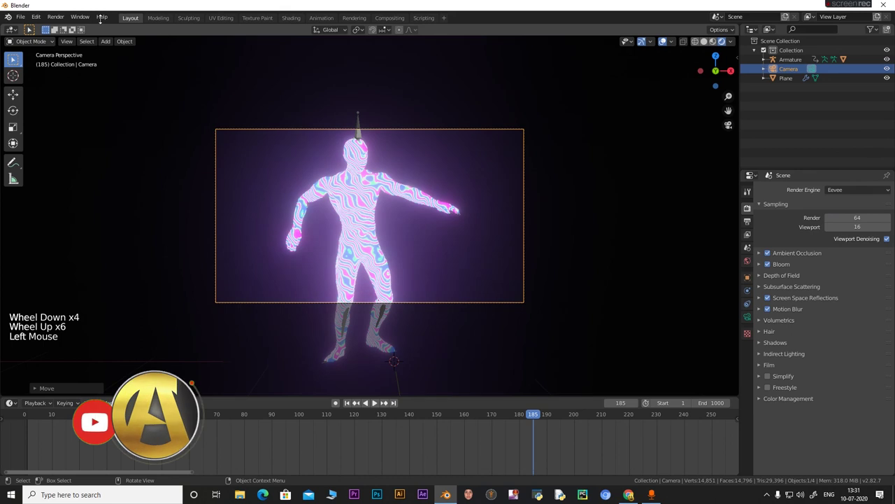
Launch Render Animation from the Render menu.
left_click(56, 16)
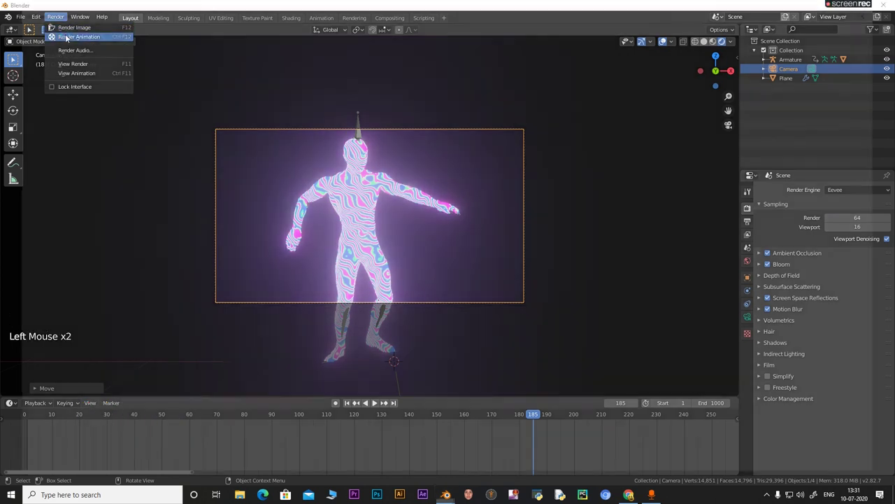
left_click(79, 37)
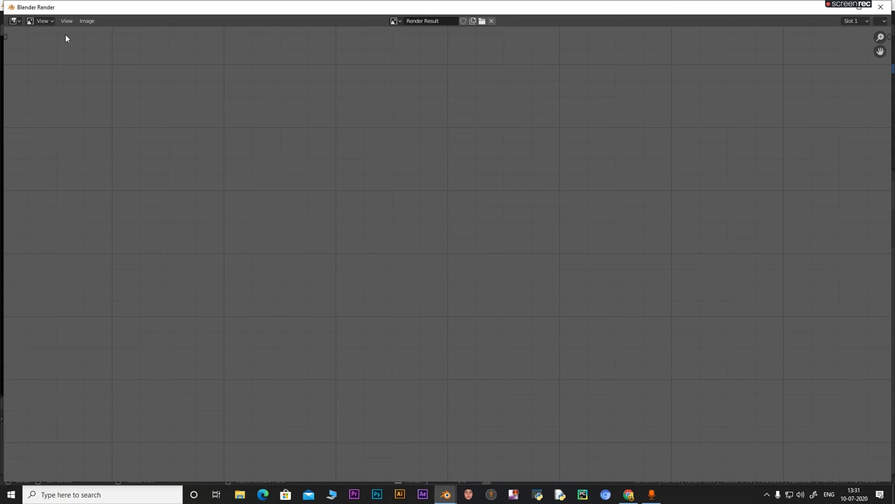